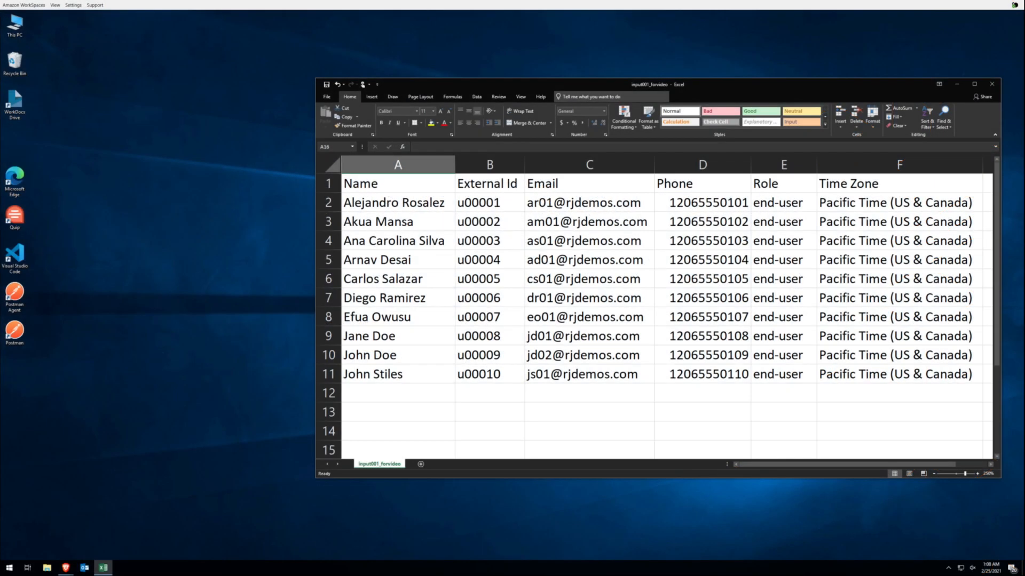
- Bring the Brave browser forward to show the Zendesk People page
left_click(730, 38)
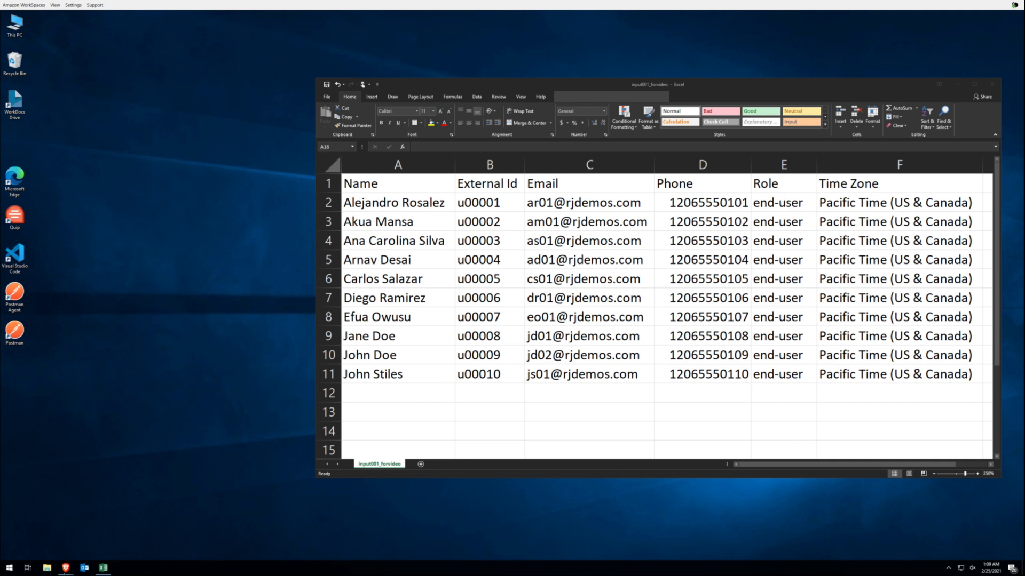
- Place the user spreadsheet beside Zendesk's six-user People list for comparison
mouse_move(66, 567)
left_click(44, 538)
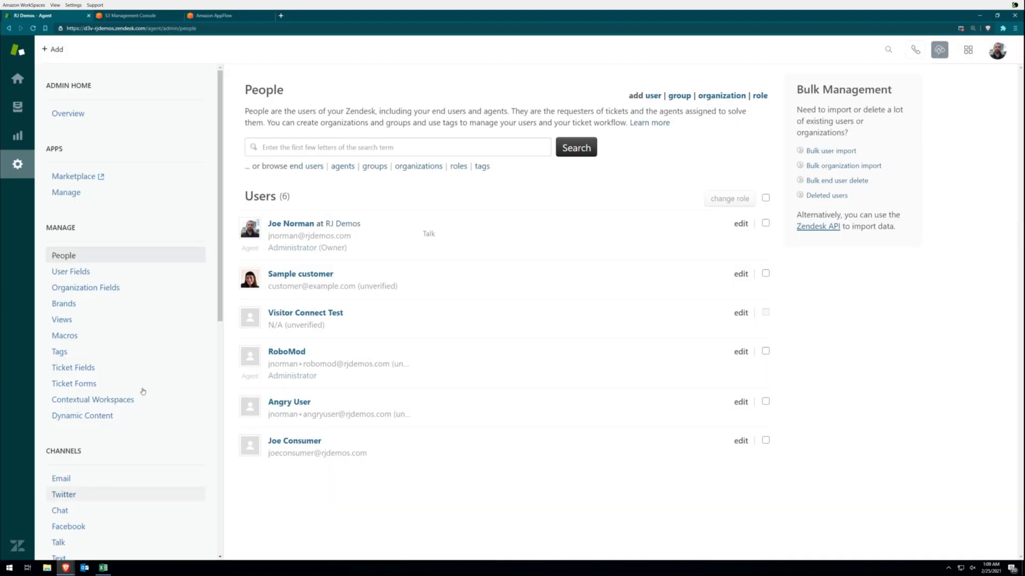
left_click(103, 568)
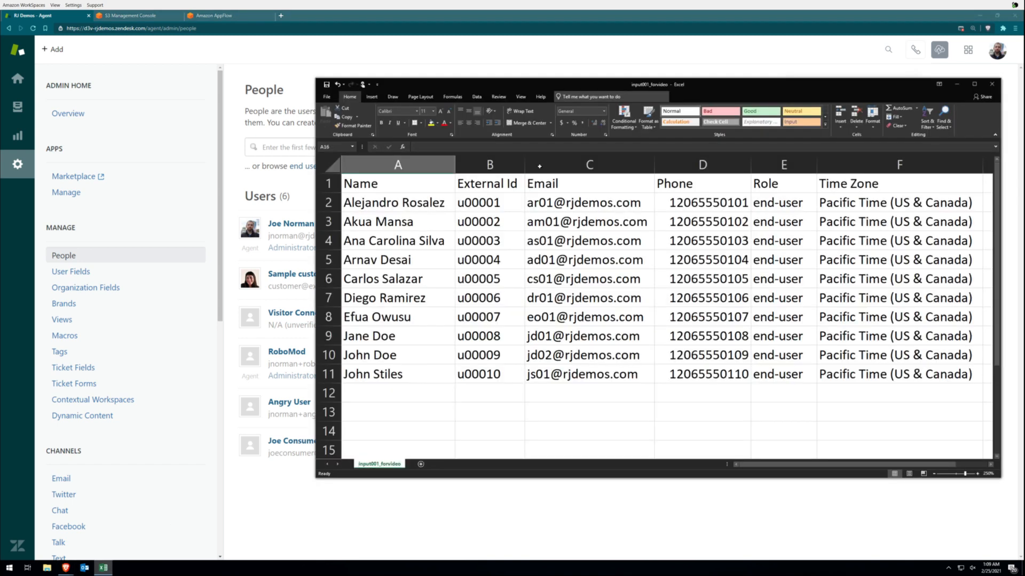
left_click_drag(518, 87, 622, 94)
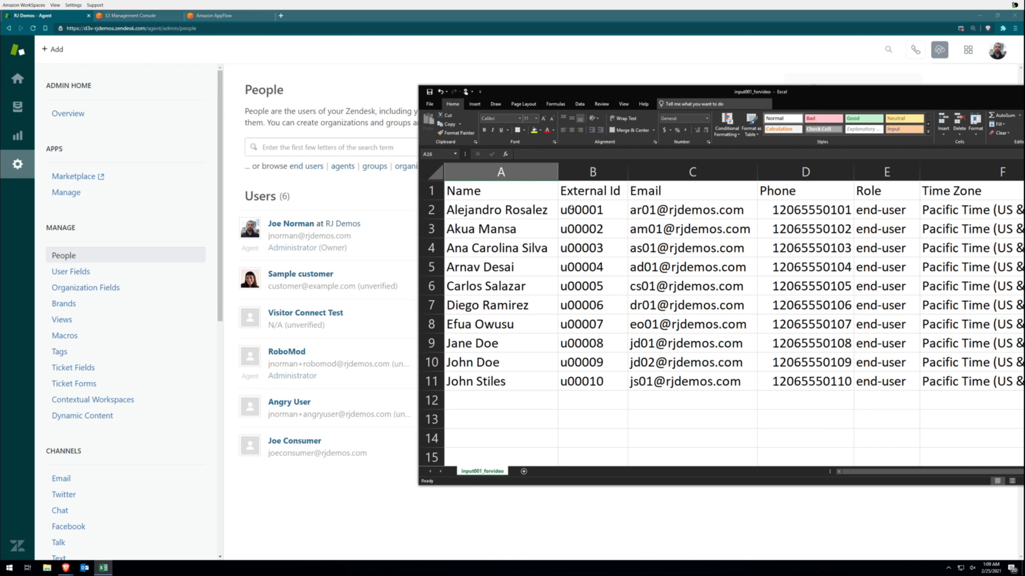
left_click(135, 16)
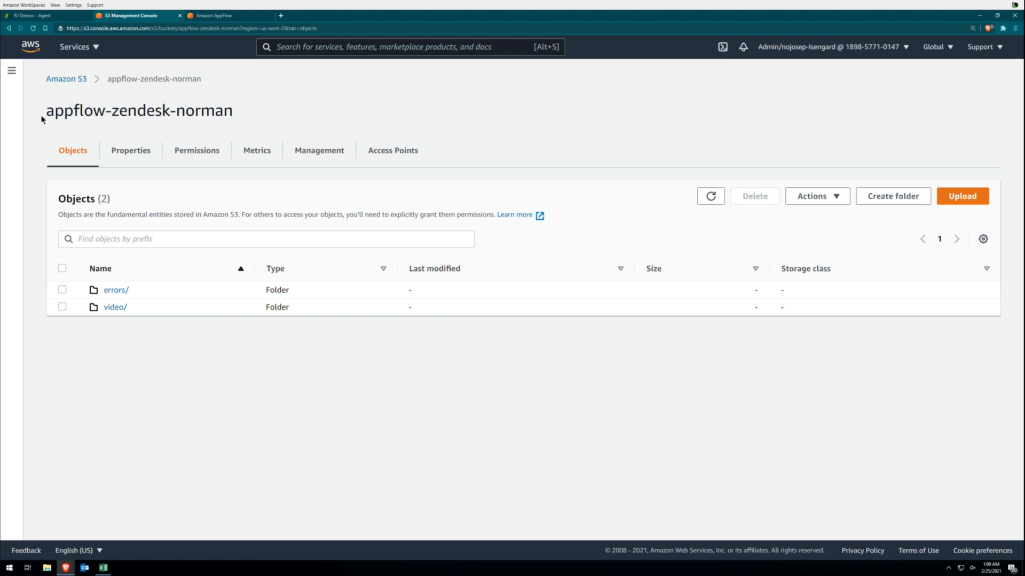
left_click(113, 307)
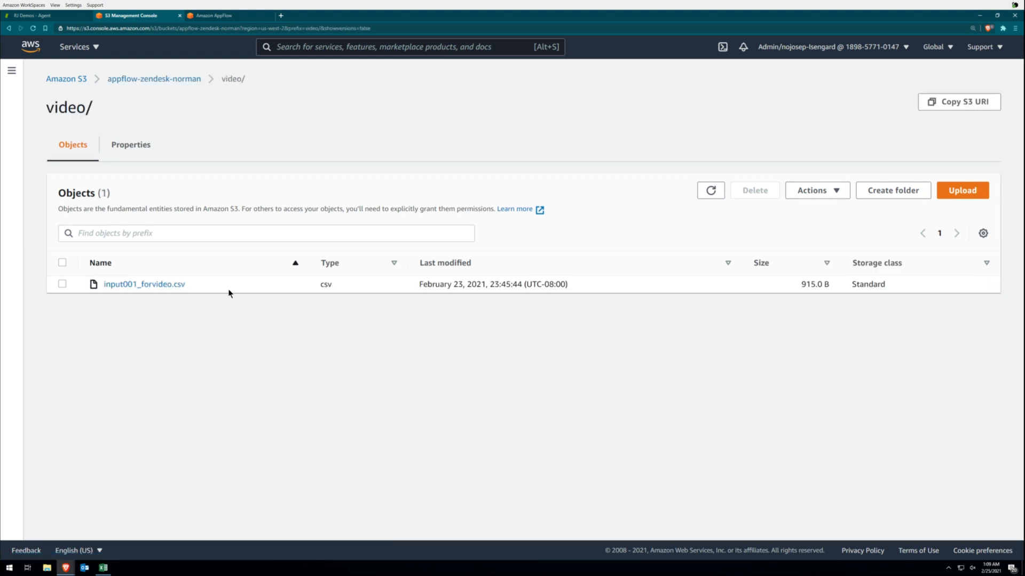
left_click(154, 79)
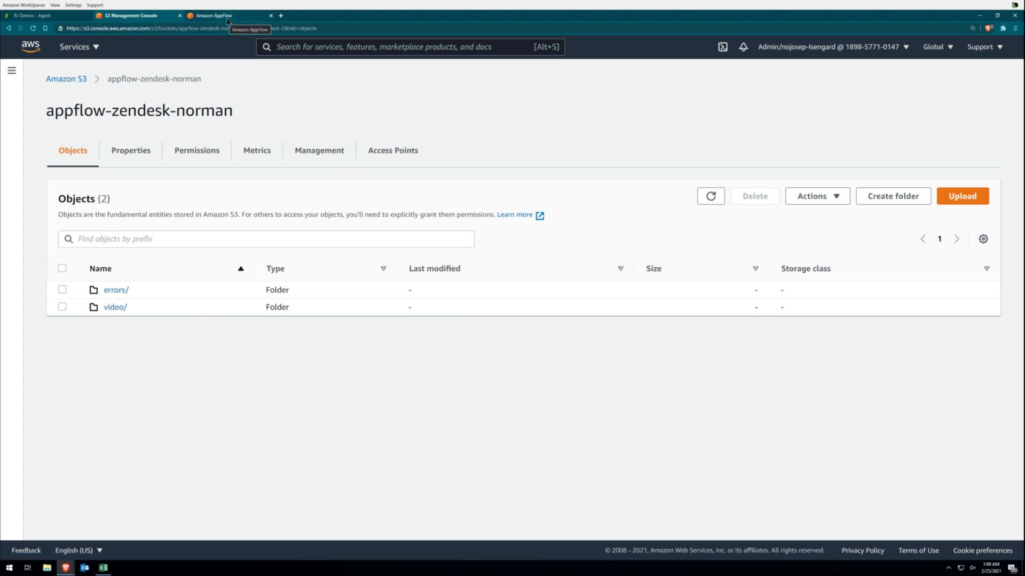
- Create a new AppFlow flow named zendesk-users-rjdemos with a description
left_click(228, 15)
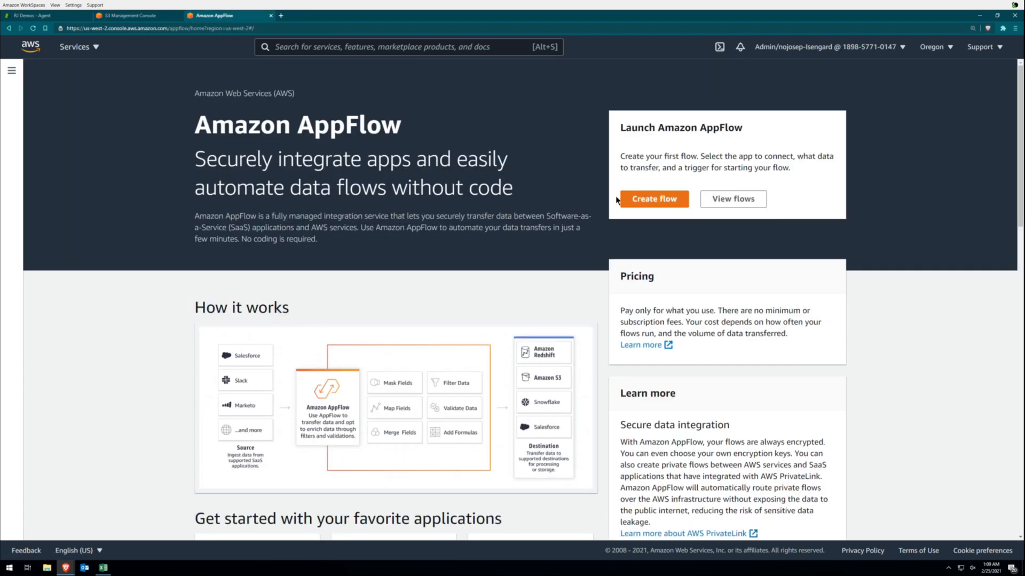
left_click(646, 200)
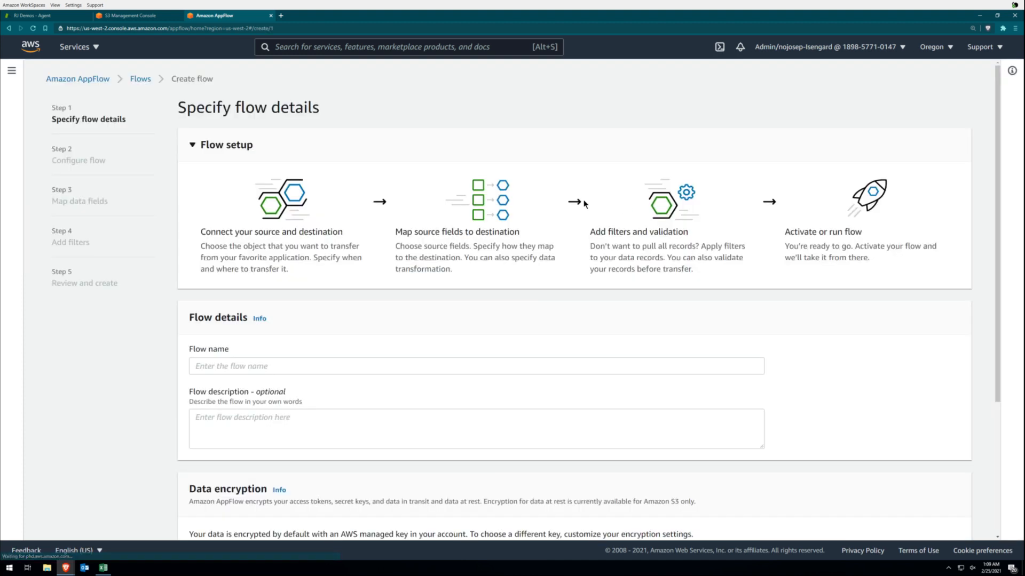
scroll(304, 261, "down", 3)
left_click(293, 253)
type("zendesk-users-rjdemos")
key("Tab")
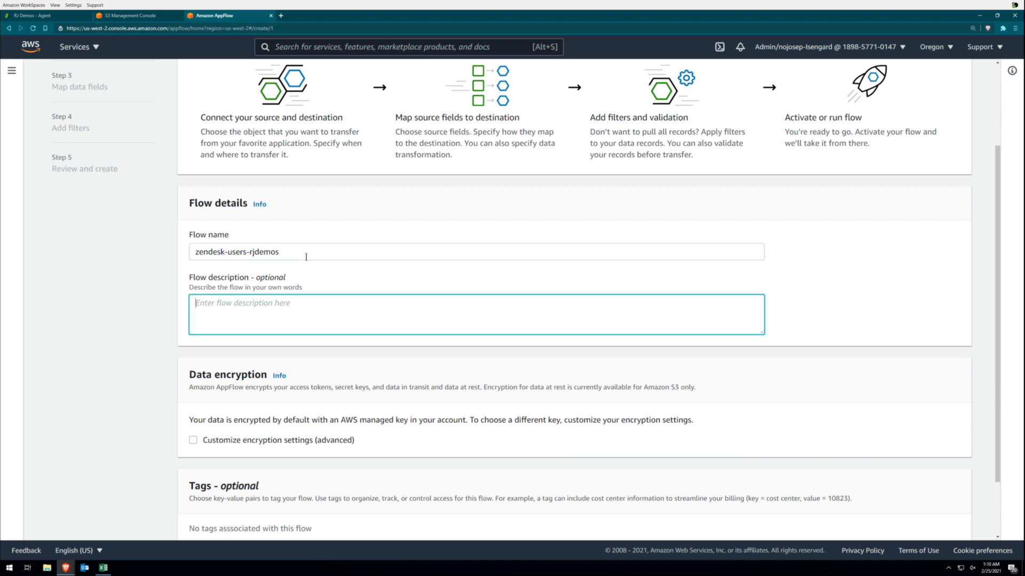
type("Anything")
scroll(250, 263, "down", 2)
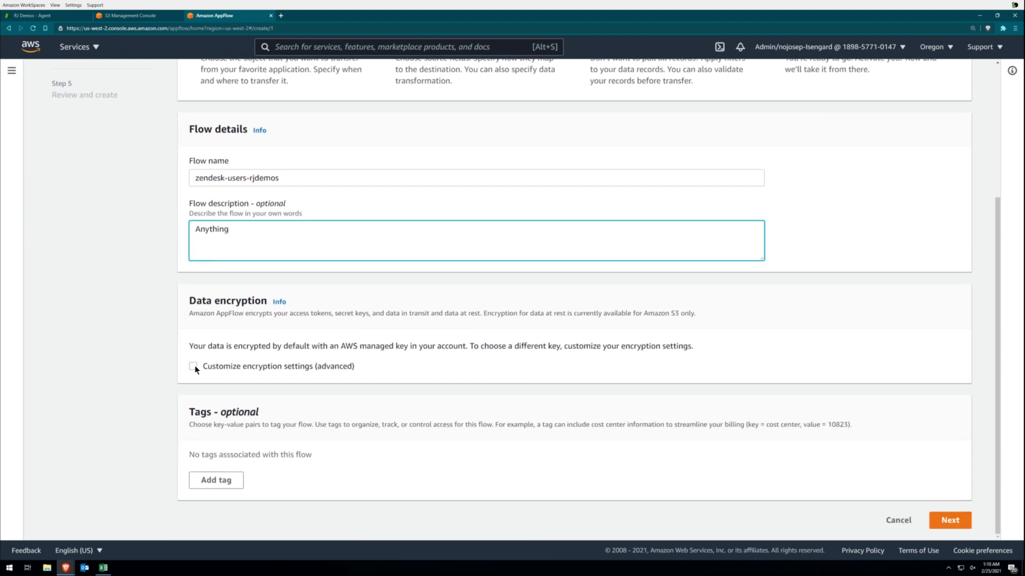
- Leave custom encryption off and tag the flow company=rjdemos
left_click(192, 367)
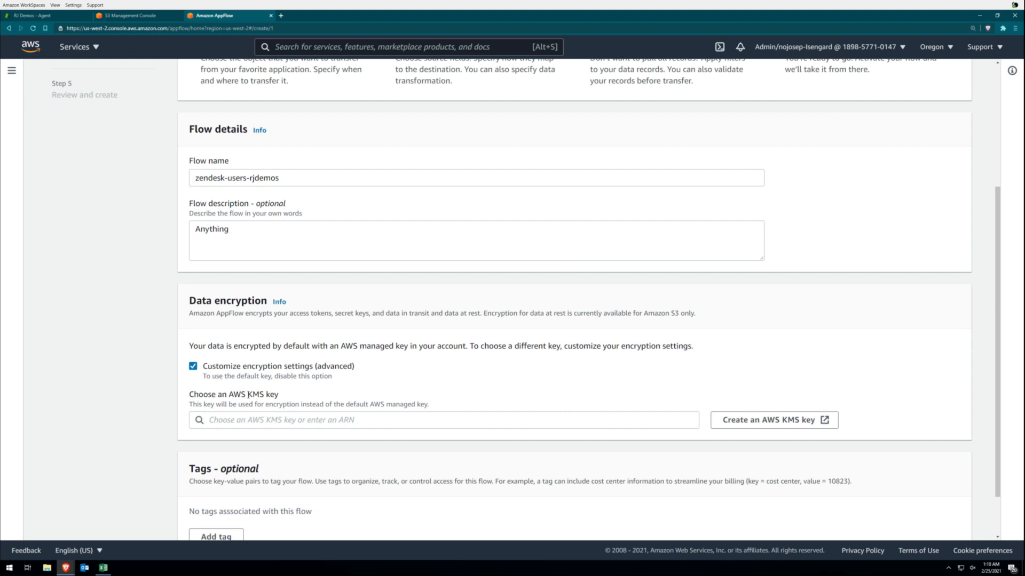
left_click(193, 367)
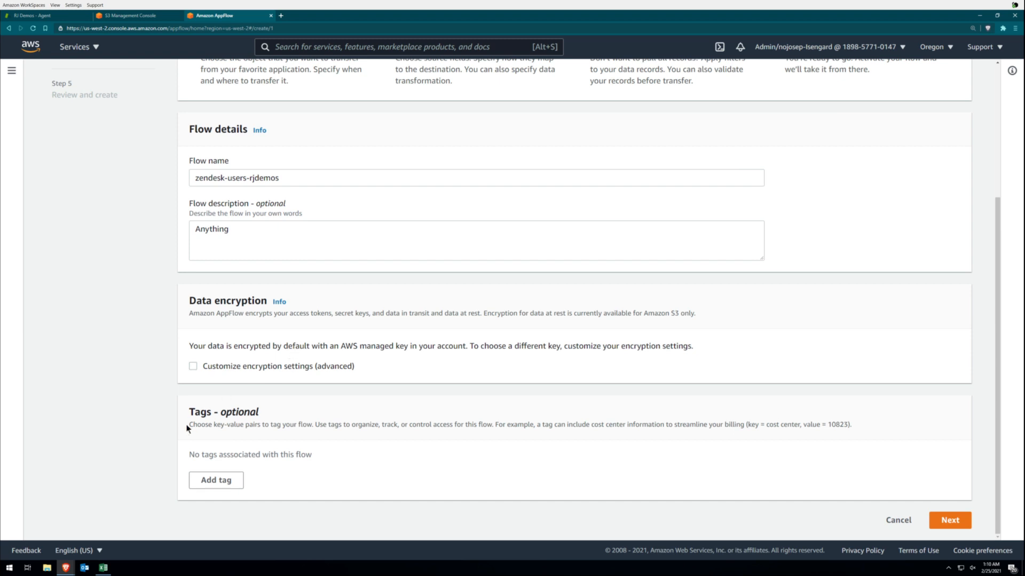
left_click(215, 480)
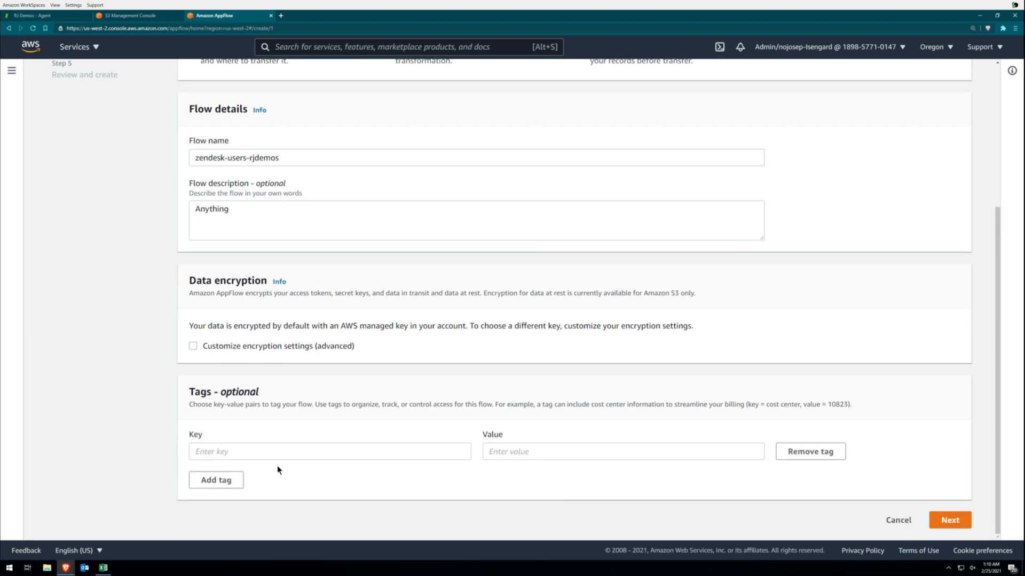
left_click(274, 448)
type("cosst")
key("BackSpace")
key("BackSpace")
key("BackSpace")
type("mpany")
key("Tab")
type("rjdemos")
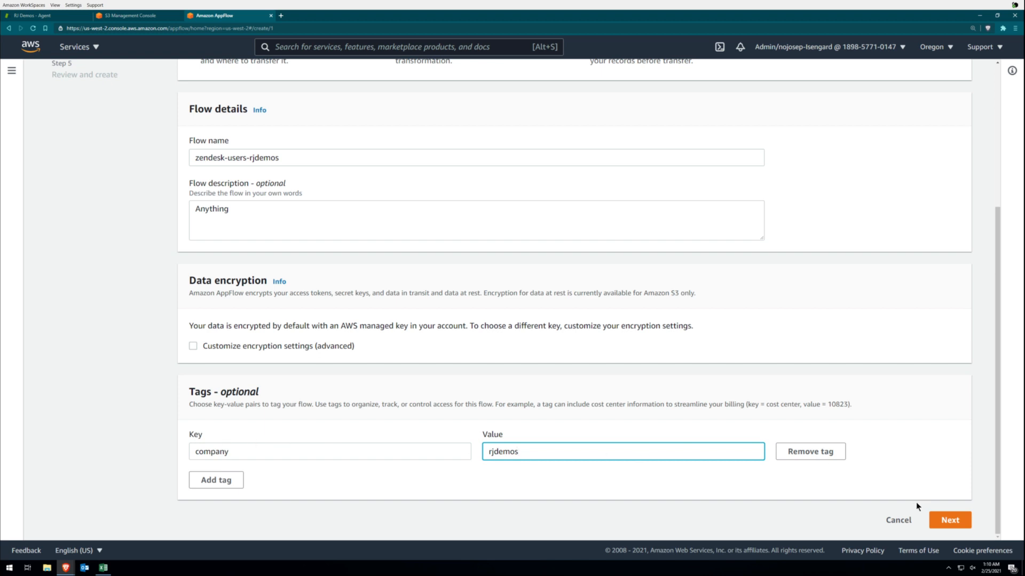
- Use Amazon S3 bucket appflow-zendesk-norman with prefix video/ as the flow source
left_click(950, 521)
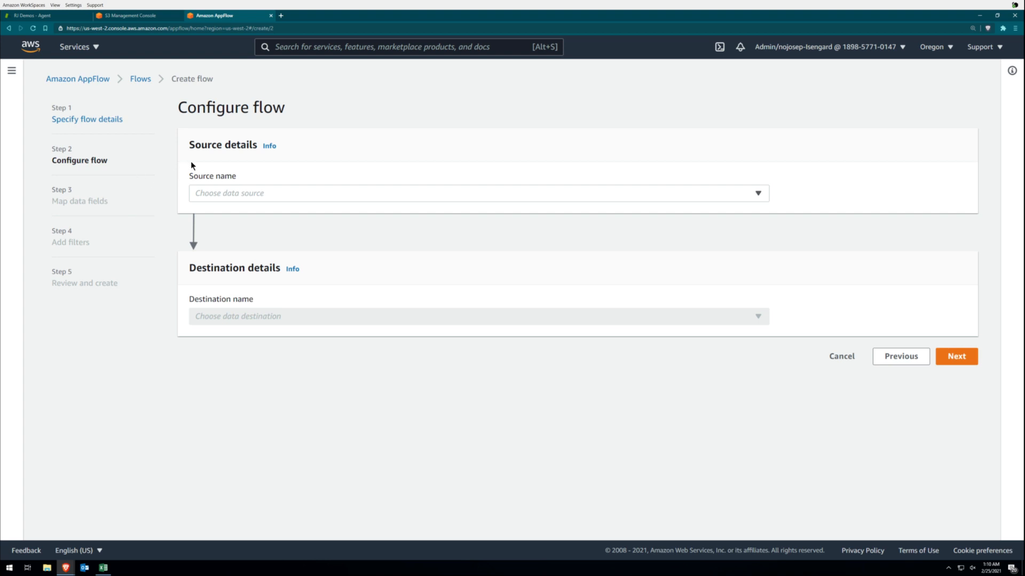
left_click(756, 195)
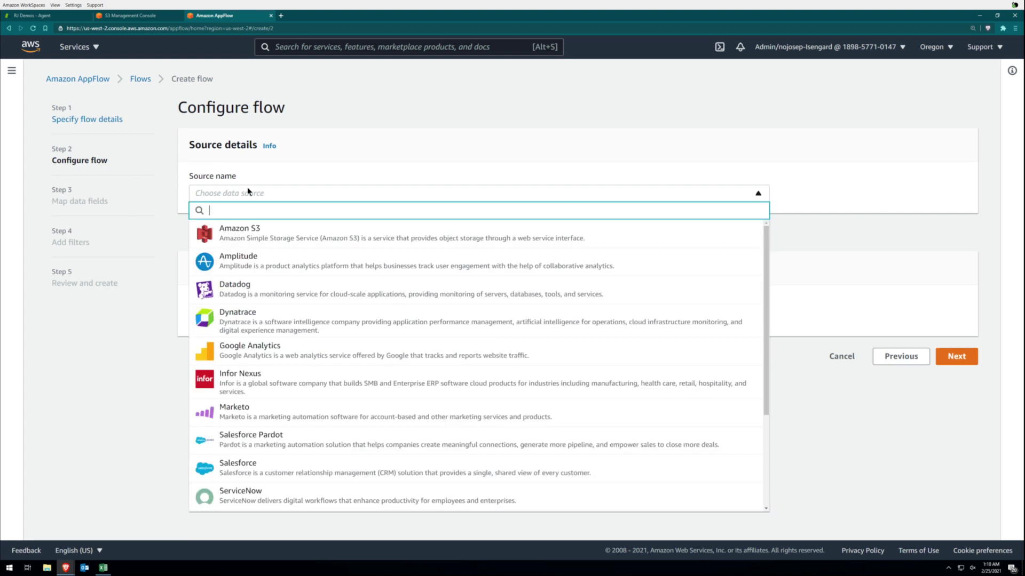
left_click(233, 230)
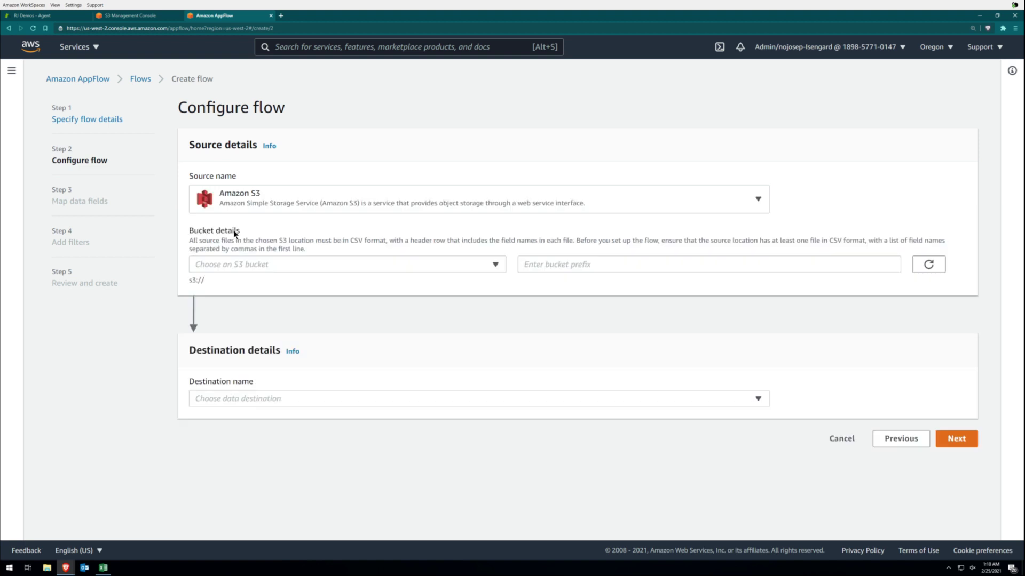
left_click(247, 264)
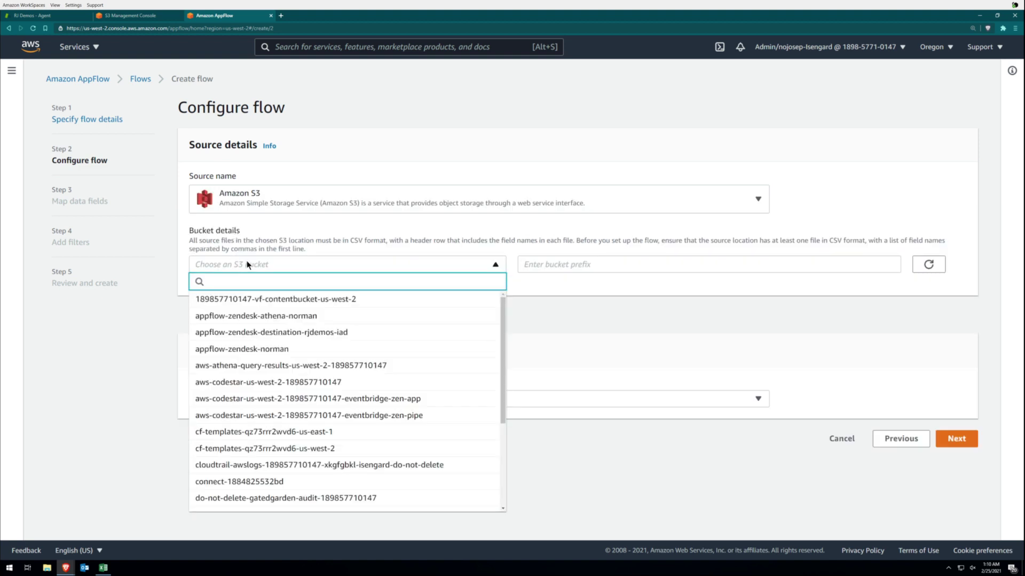
left_click(240, 350)
left_click(552, 264)
type("video/")
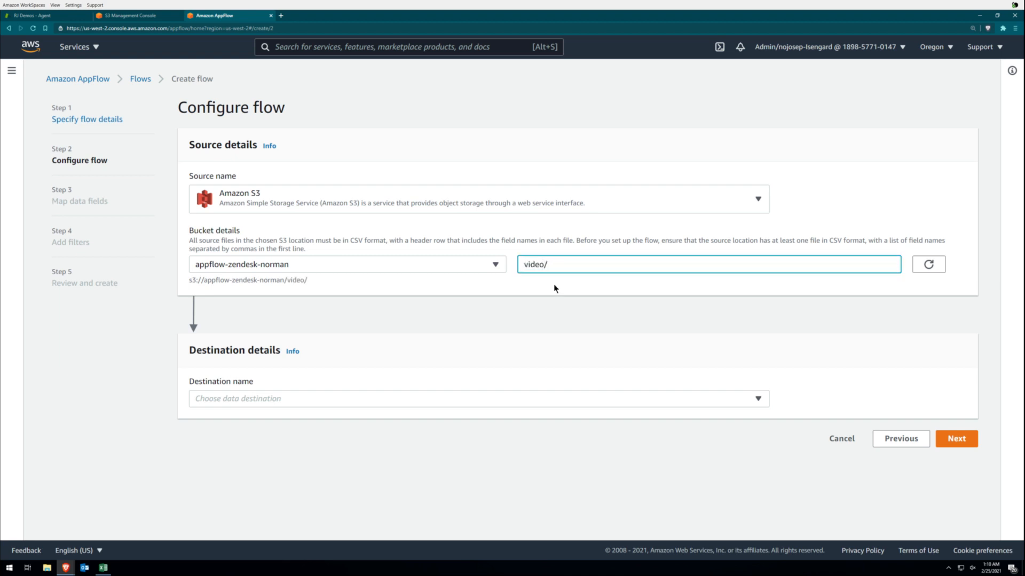
- Choose Zendesk as the flow's destination
left_click(343, 398)
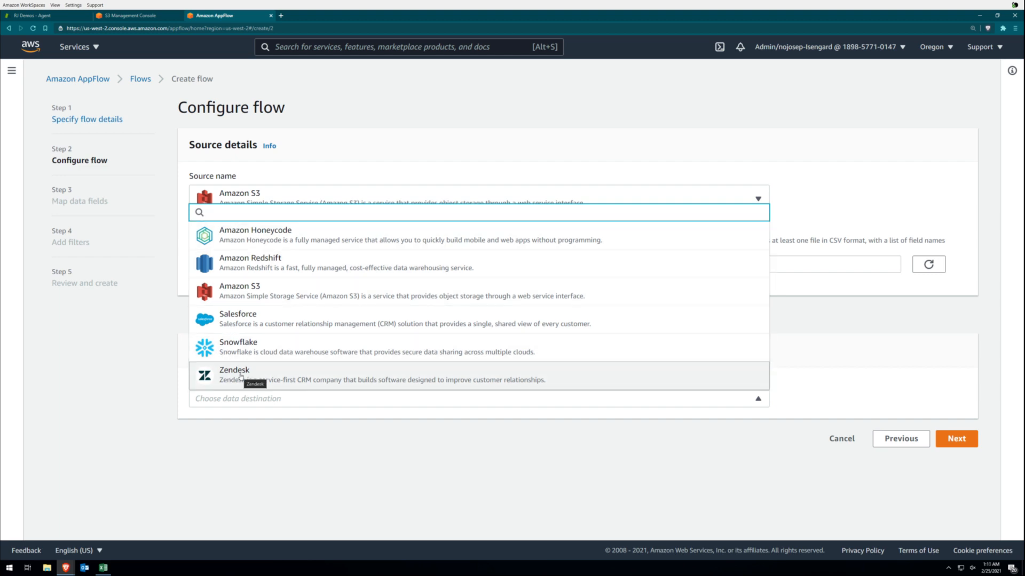
left_click(242, 376)
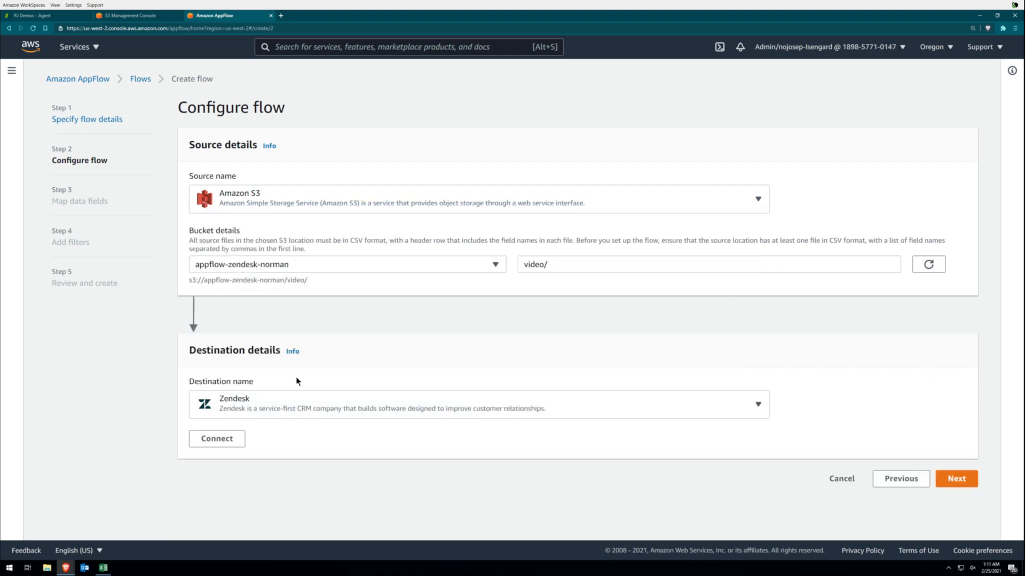
- Start the Zendesk connection and place AppFlow beside Zendesk's API admin page
left_click(217, 438)
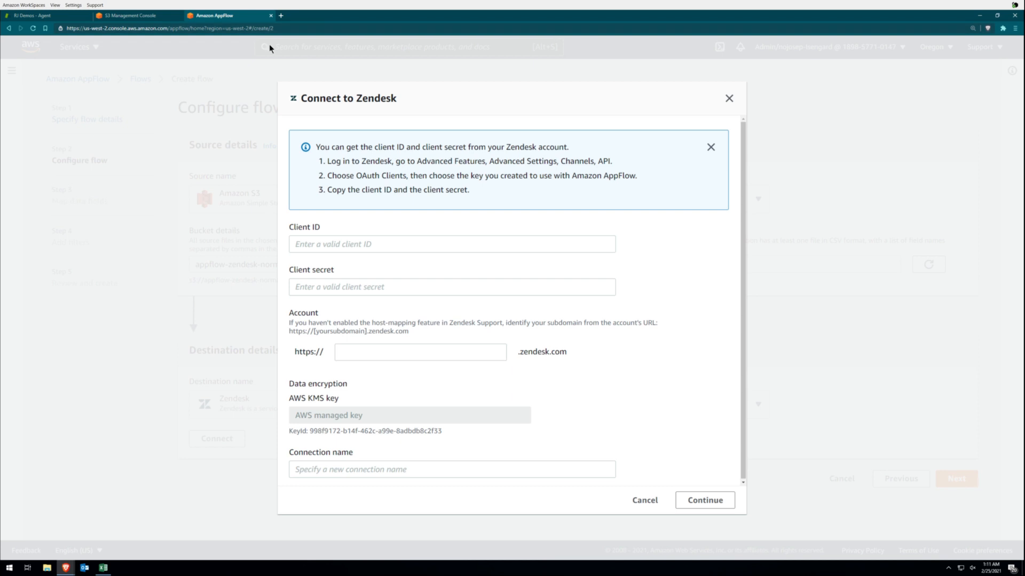
mouse_move(66, 569)
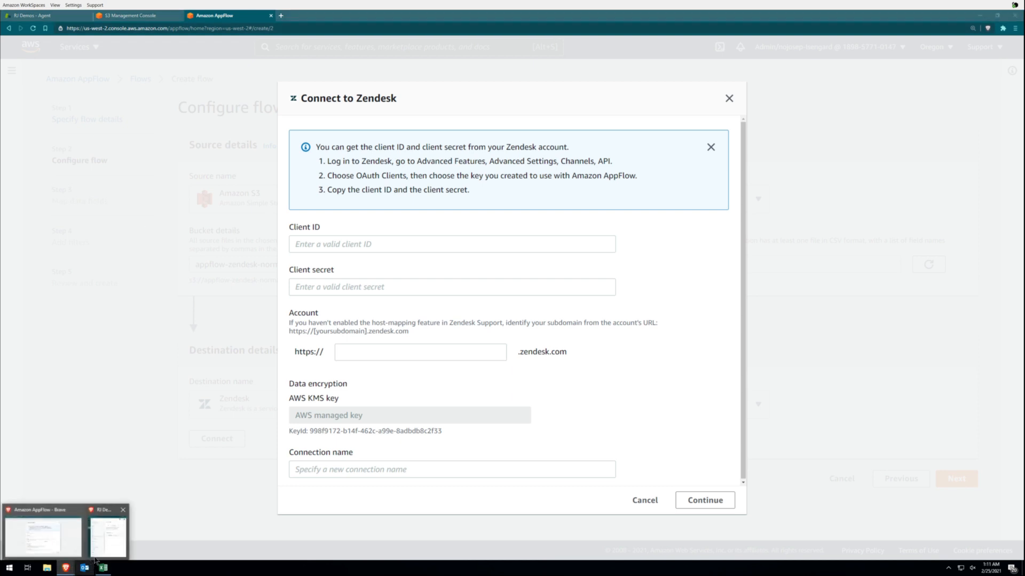
left_click(104, 542)
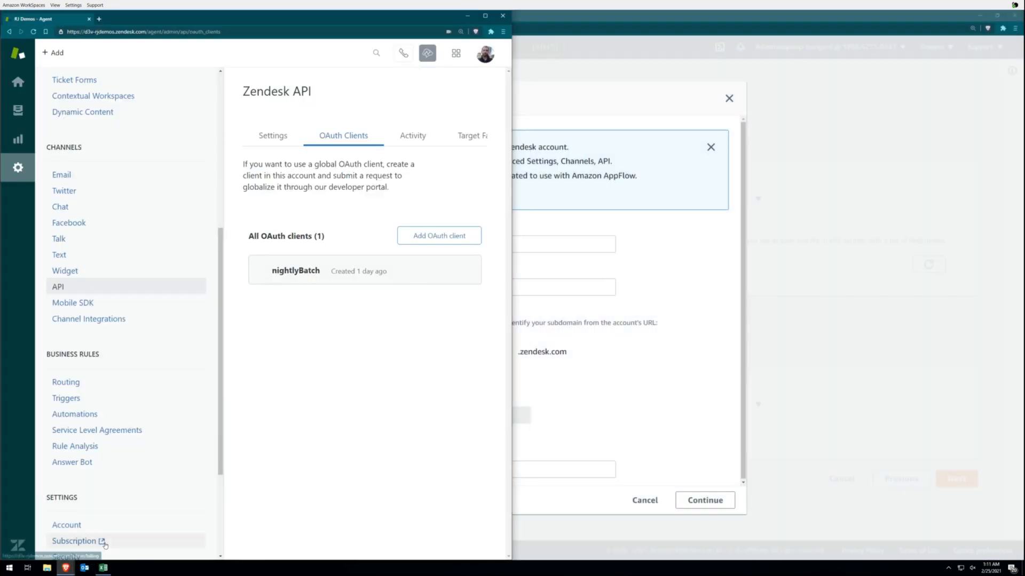
left_click(617, 30)
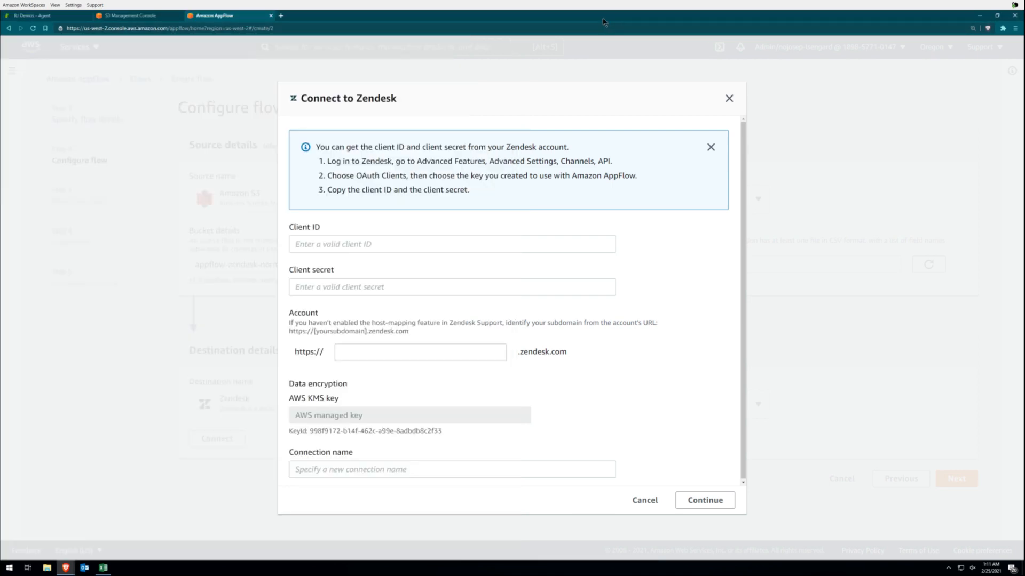
left_click_drag(702, 15, 1024, 88)
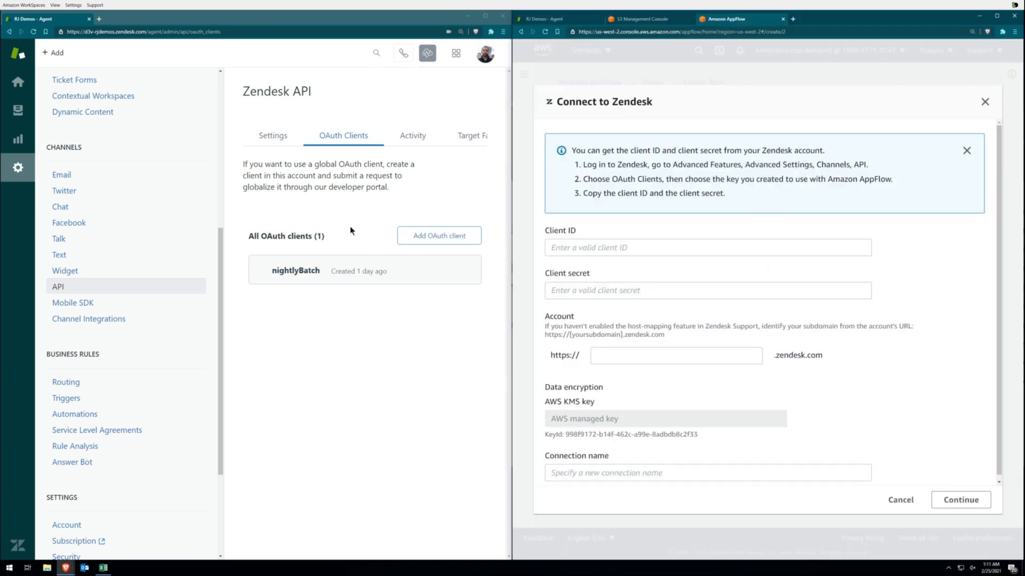
- Create a Zendesk OAuth client named AppFlowDemoVideo with identifier appflowdemovideo-rjdemos
left_click(433, 237)
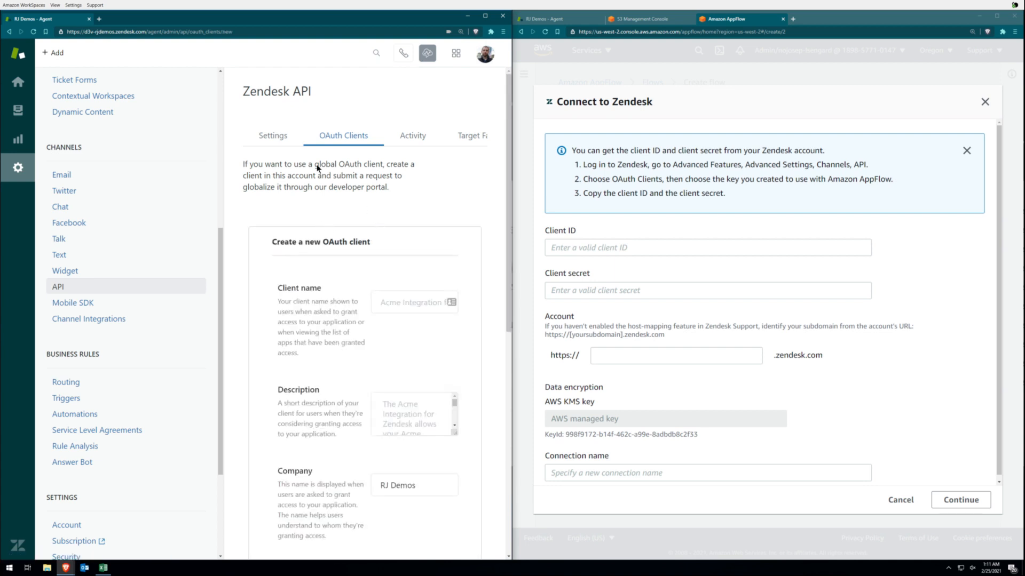
scroll(317, 168, "down", 1)
scroll(318, 167, "up", 1)
scroll(371, 213, "down", 2)
scroll(367, 205, "down", 2)
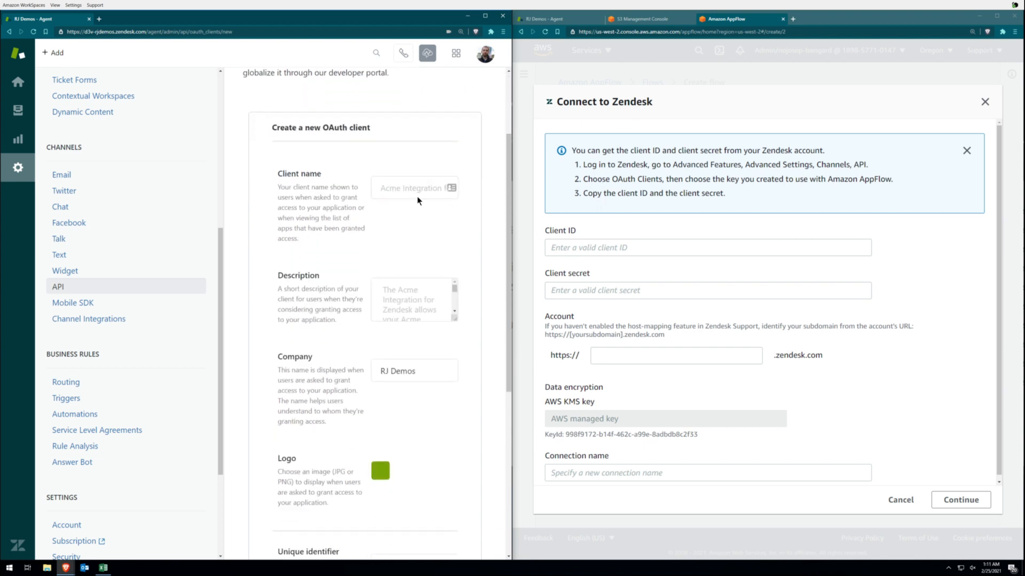
left_click(392, 188)
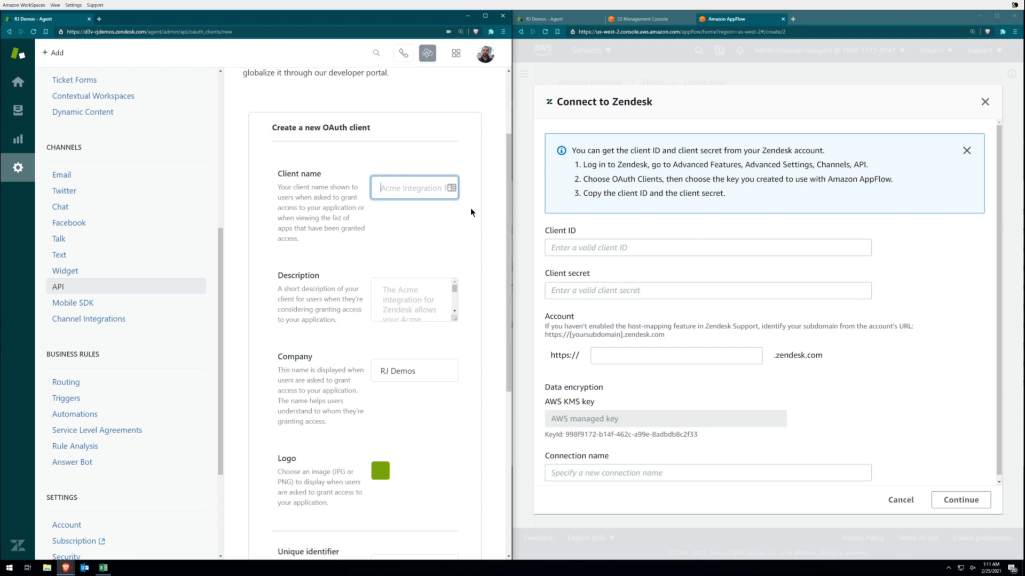
type("Zode")
key("BackSpace")
key("BackSpace")
key("BackSpace")
key("BackSpace")
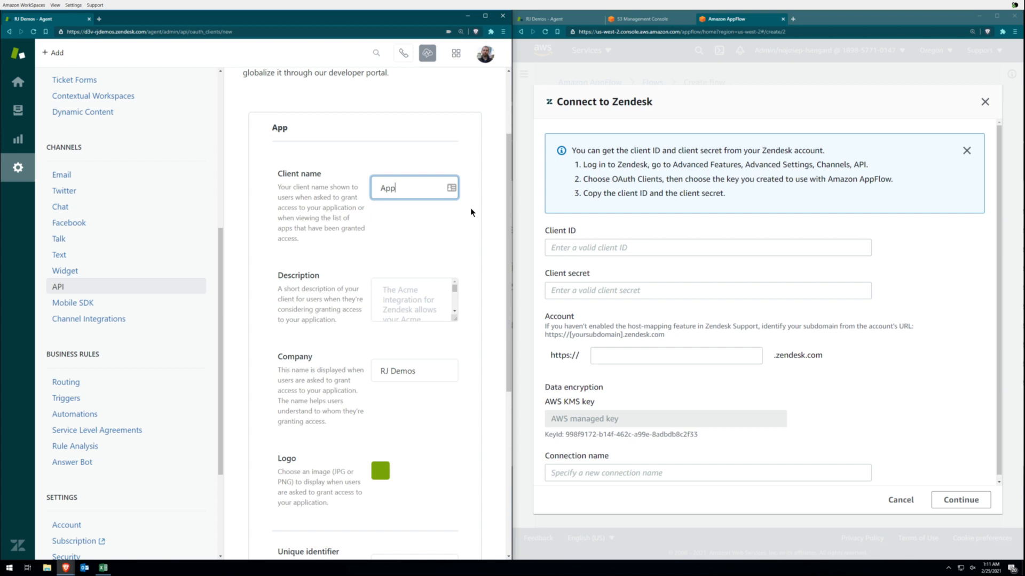
type("FlowDemoVi")
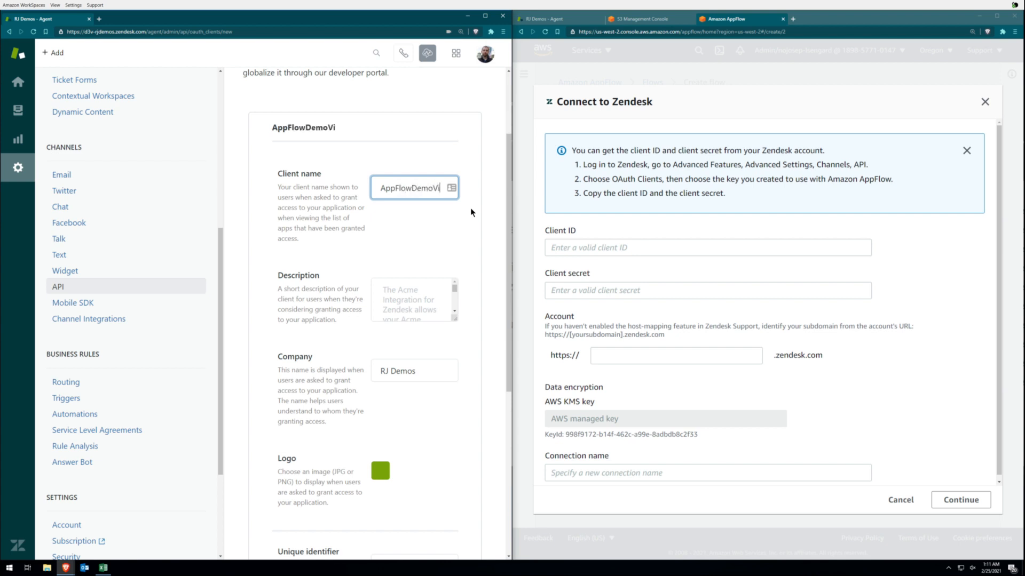
type("deo")
left_click(395, 291)
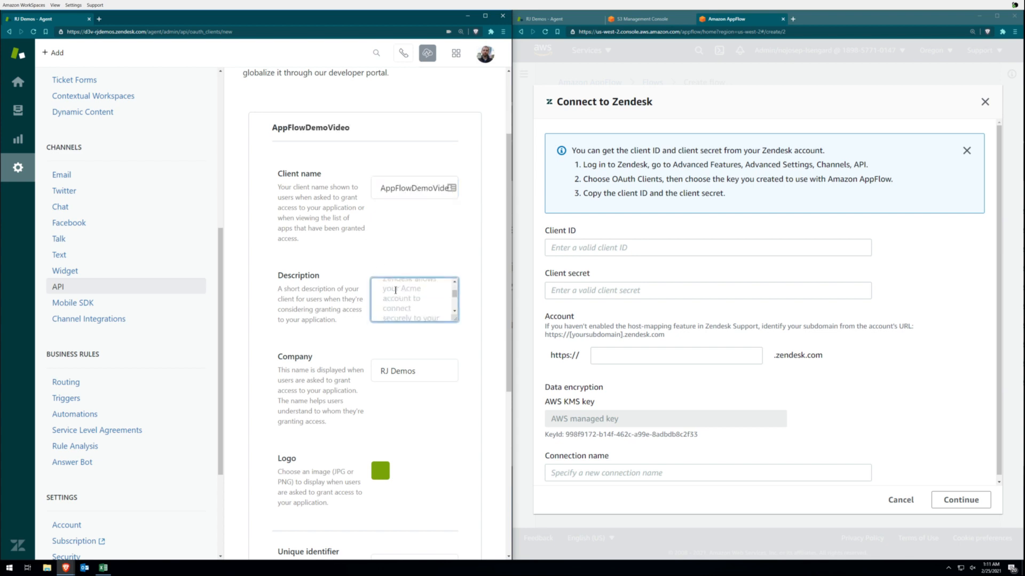
scroll(395, 291, "down", 1)
scroll(394, 290, "down", 1)
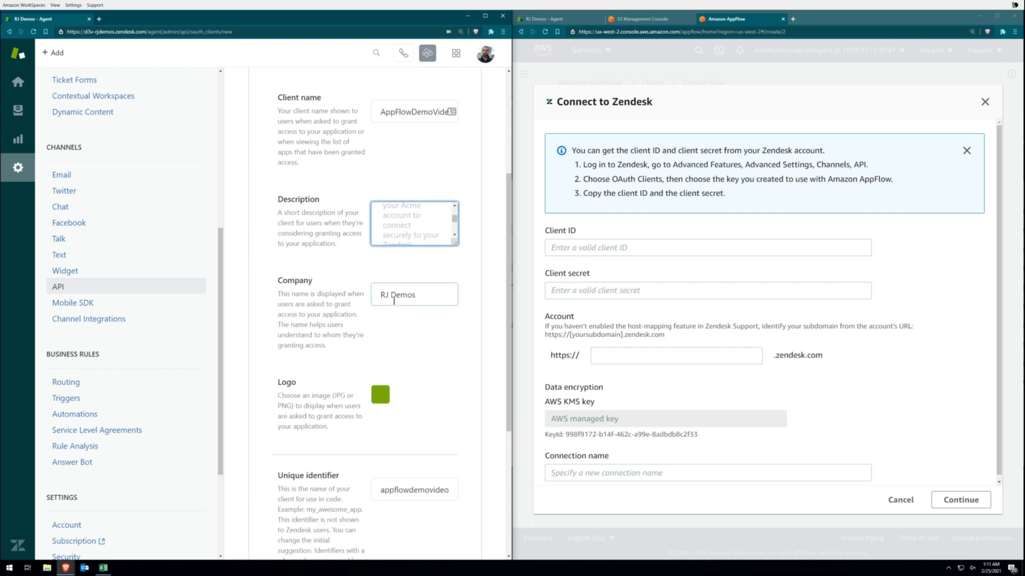
scroll(395, 301, "down", 1)
scroll(320, 241, "down", 2)
scroll(296, 171, "down", 2)
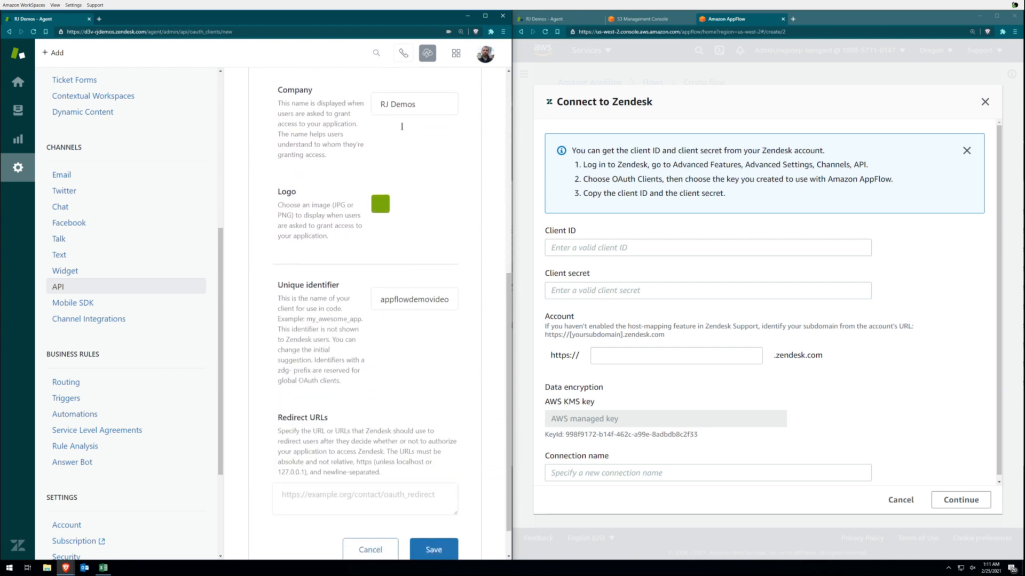
scroll(372, 192, "down", 1)
scroll(373, 192, "down", 1)
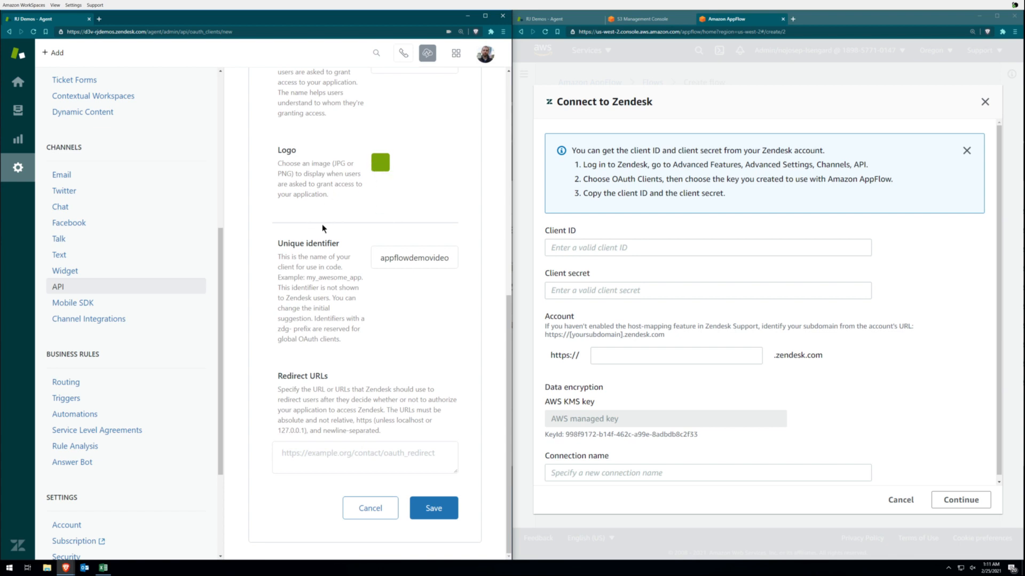
left_click(373, 258)
left_click_drag(382, 259, 445, 262)
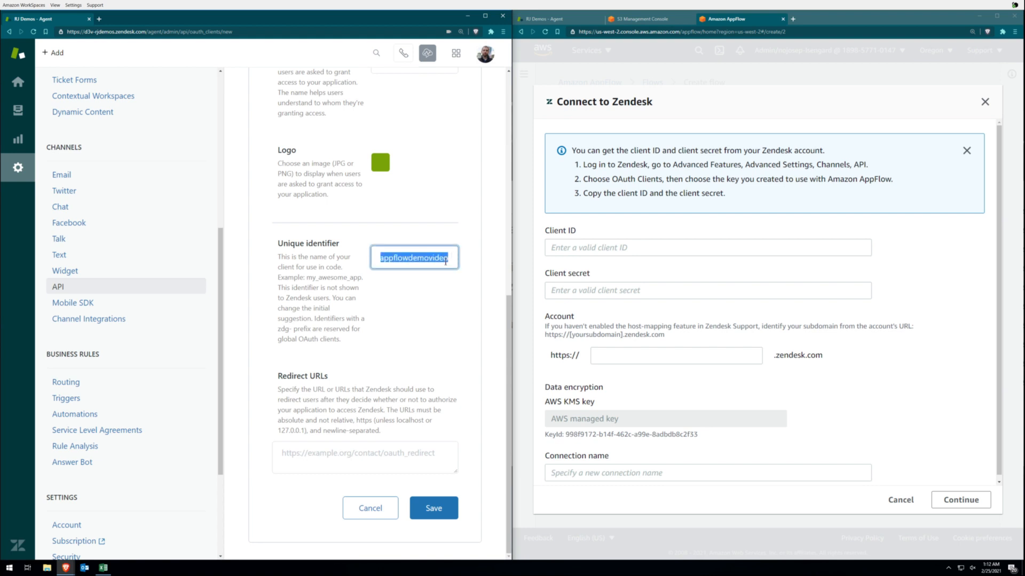
left_click(448, 258)
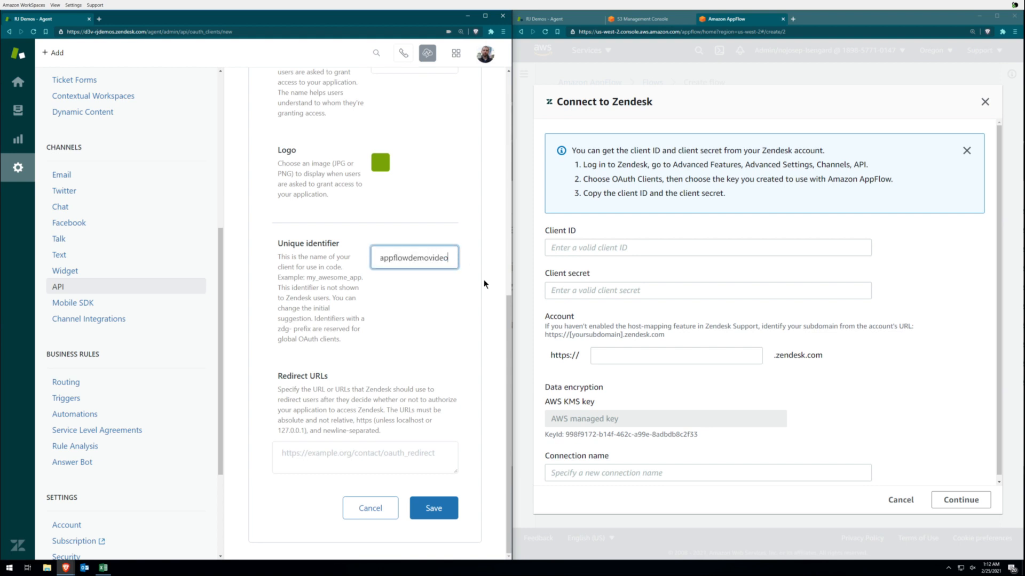
scroll(408, 273, "up", 4)
scroll(396, 266, "up", 3)
scroll(440, 302, "down", 4)
type("-rjdemos")
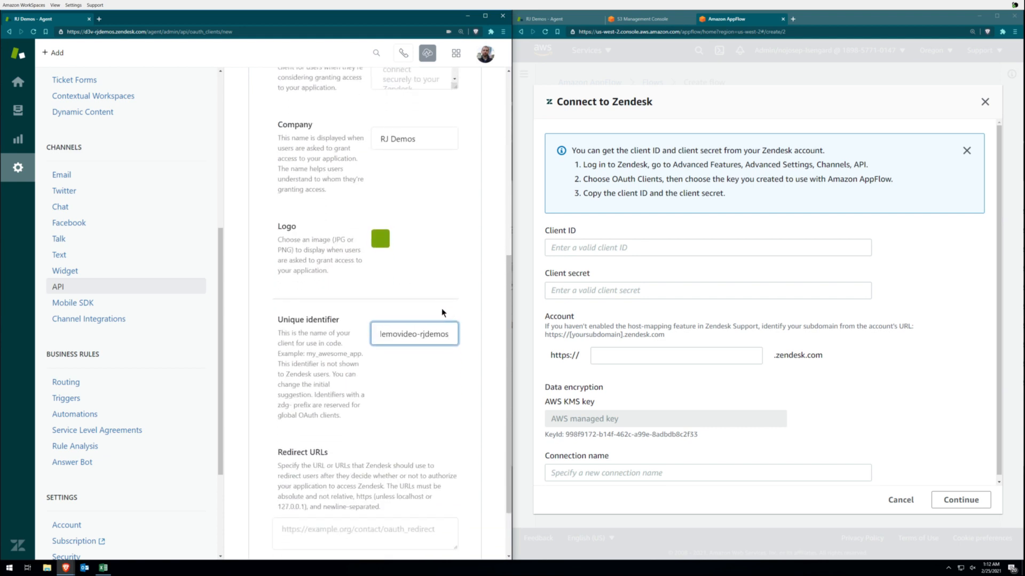
- Copy the identifier appflowdemovideo-rjdemos into AppFlow's Client ID field
left_click_drag(448, 335, 332, 334)
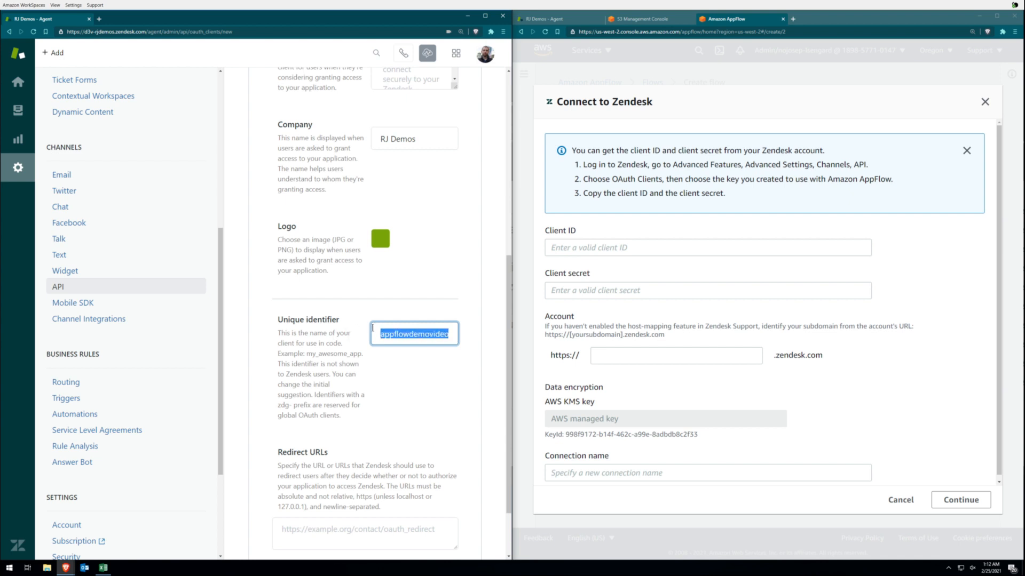
key("ctrl+c")
left_click(583, 248)
key("ctrl+v")
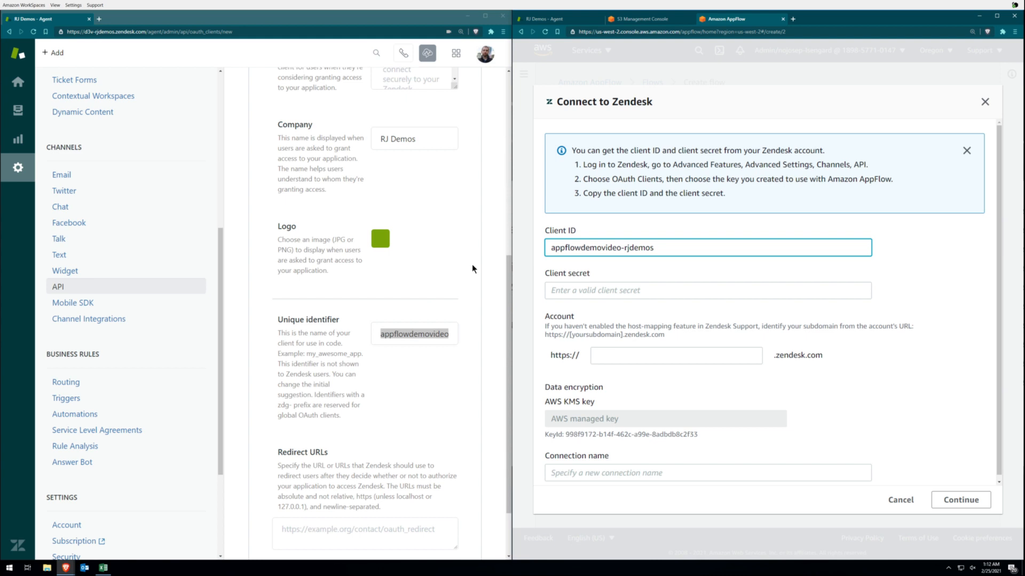
scroll(395, 281, "down", 2)
scroll(395, 281, "down", 1)
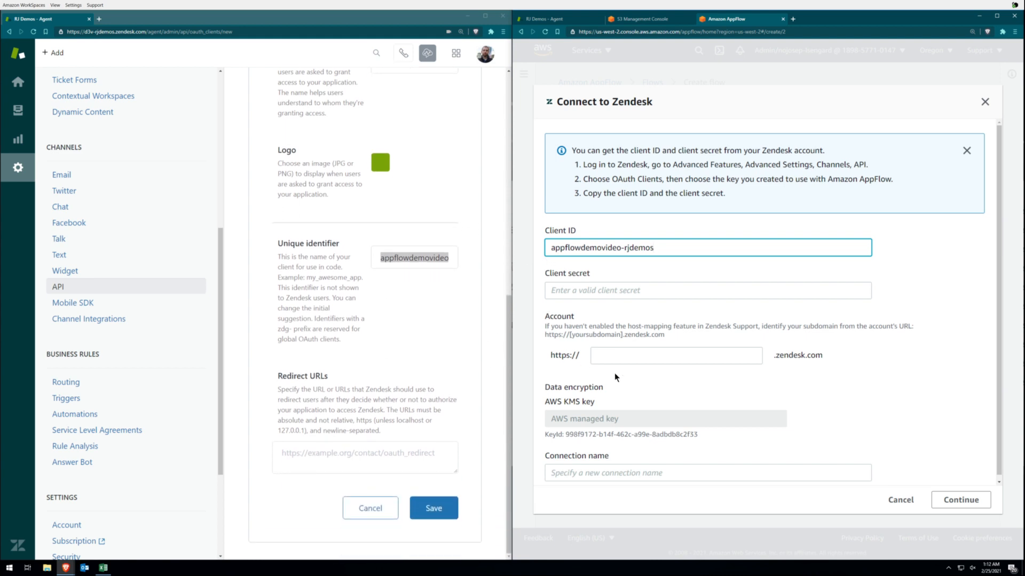
left_click(364, 457)
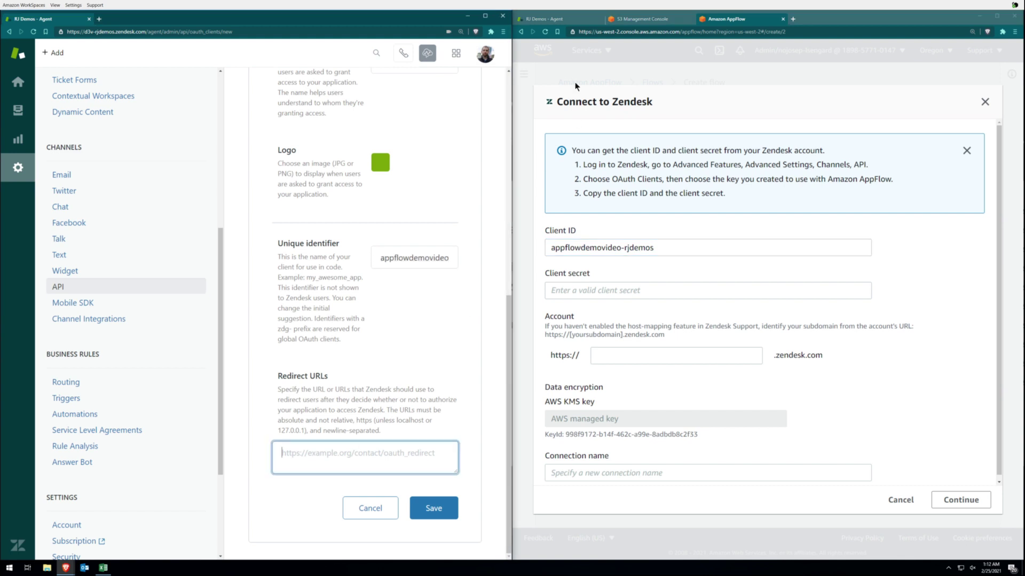
left_click(593, 32)
- Set the client's redirect URL to the AppFlow oauth address and save the client
left_click(573, 32)
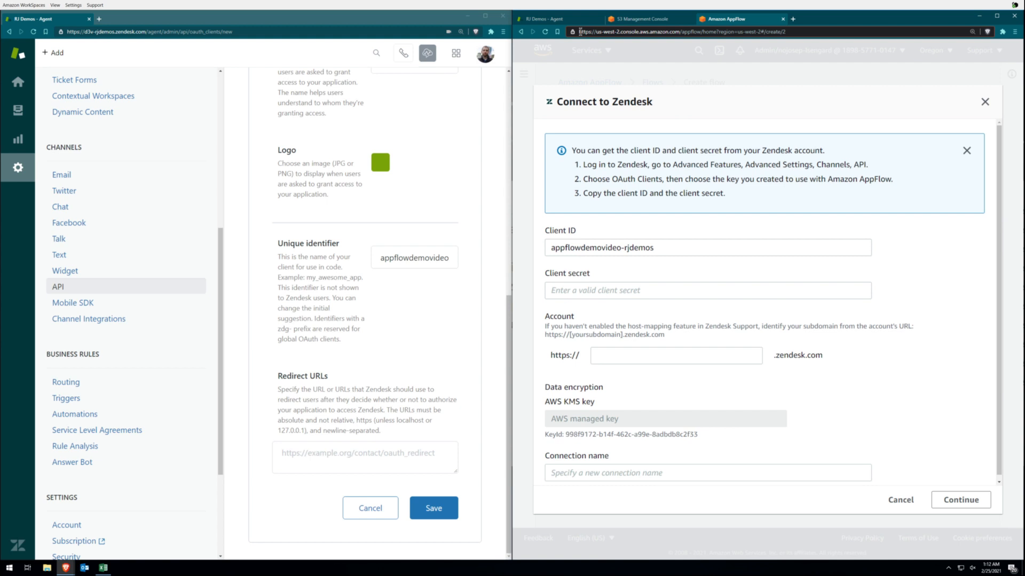
left_click_drag(580, 33, 703, 31)
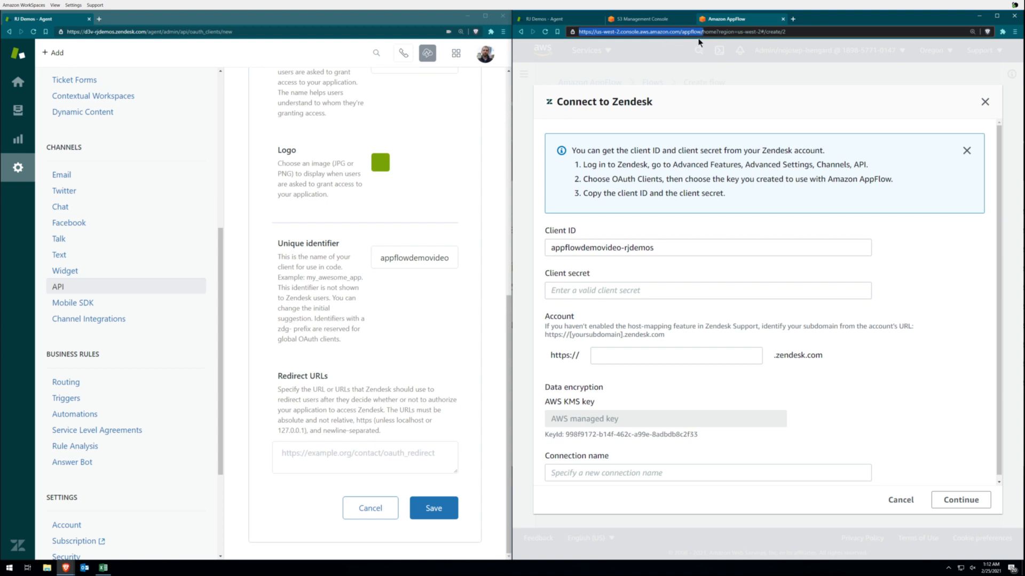
left_click(296, 454)
key("ctrl+v")
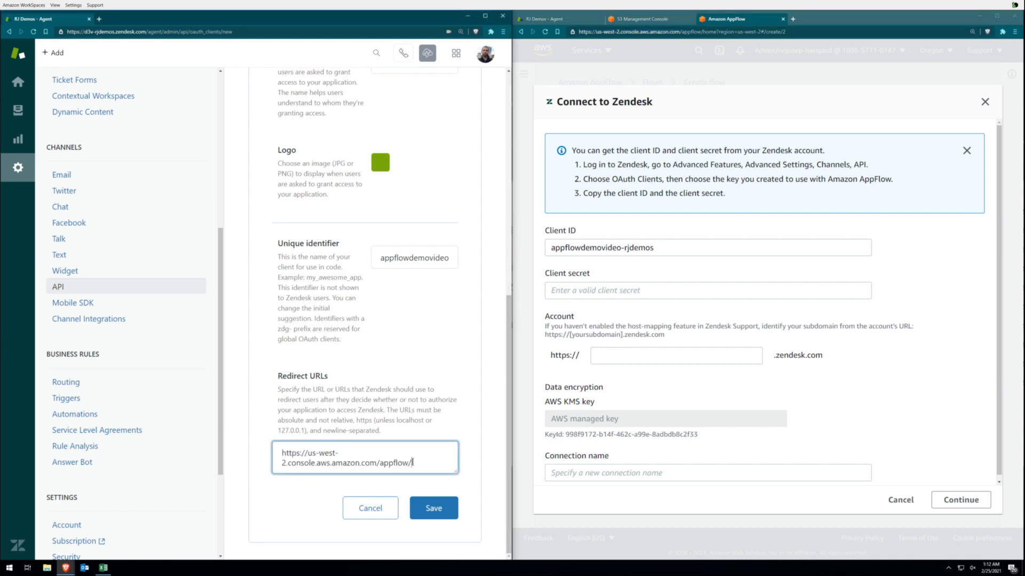
type("oauth")
left_click(427, 513)
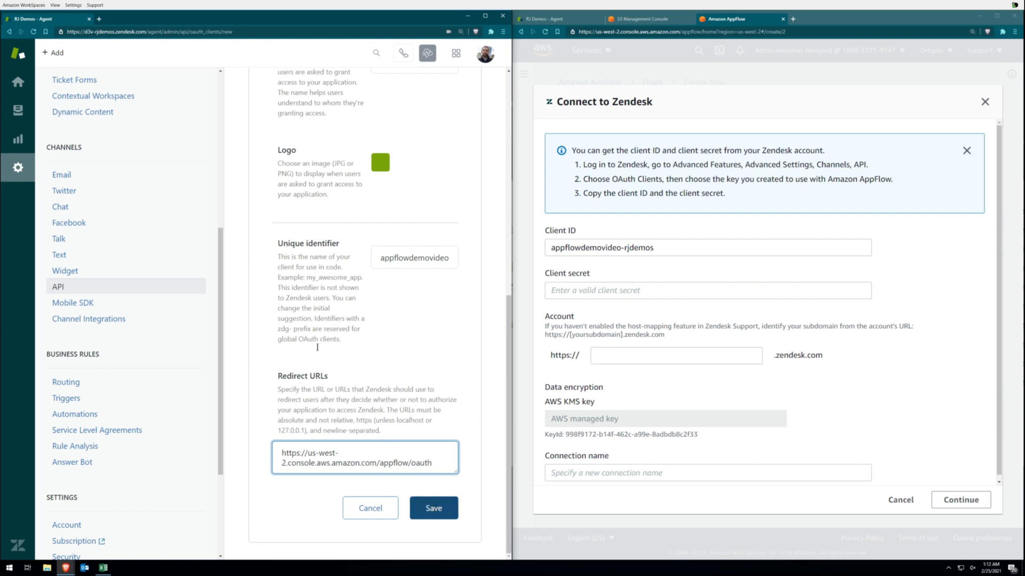
- Reveal the one-time client secret and paste it into AppFlow's Client secret field
left_click(432, 508)
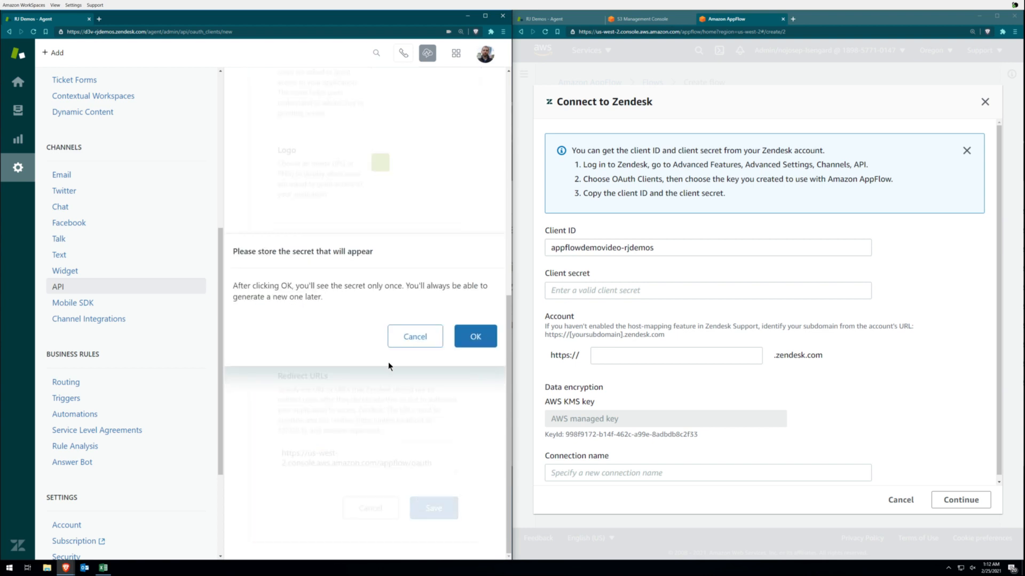
left_click(475, 336)
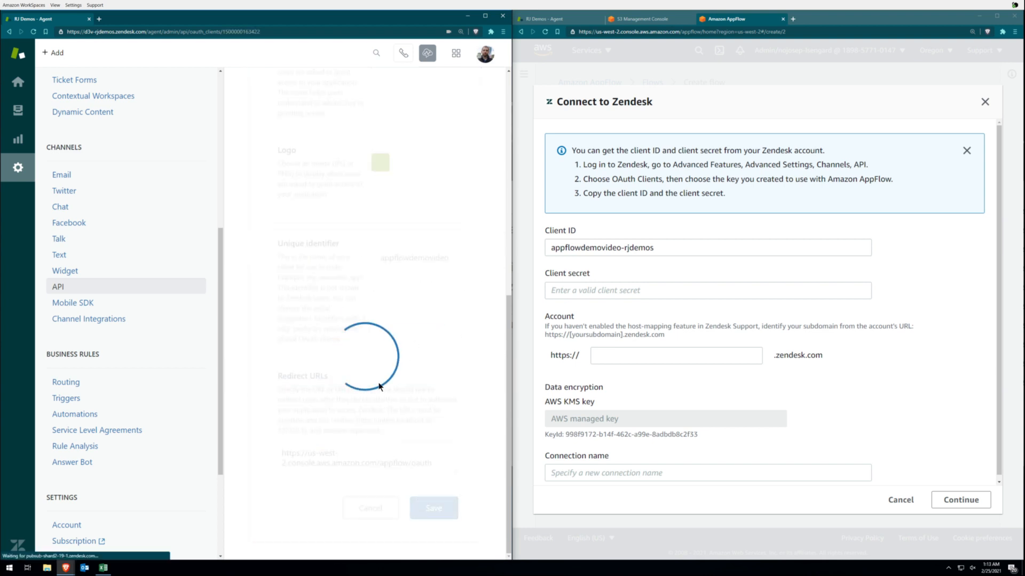
scroll(375, 372, "down", 3)
scroll(375, 372, "down", 3)
scroll(376, 372, "down", 3)
left_click(431, 423)
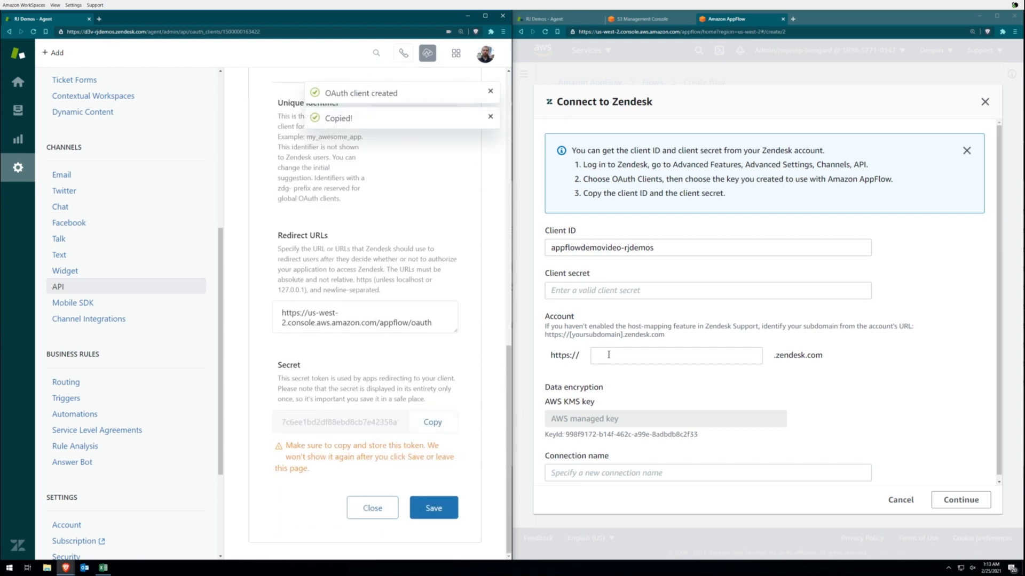
left_click(589, 290)
key("ctrl+v")
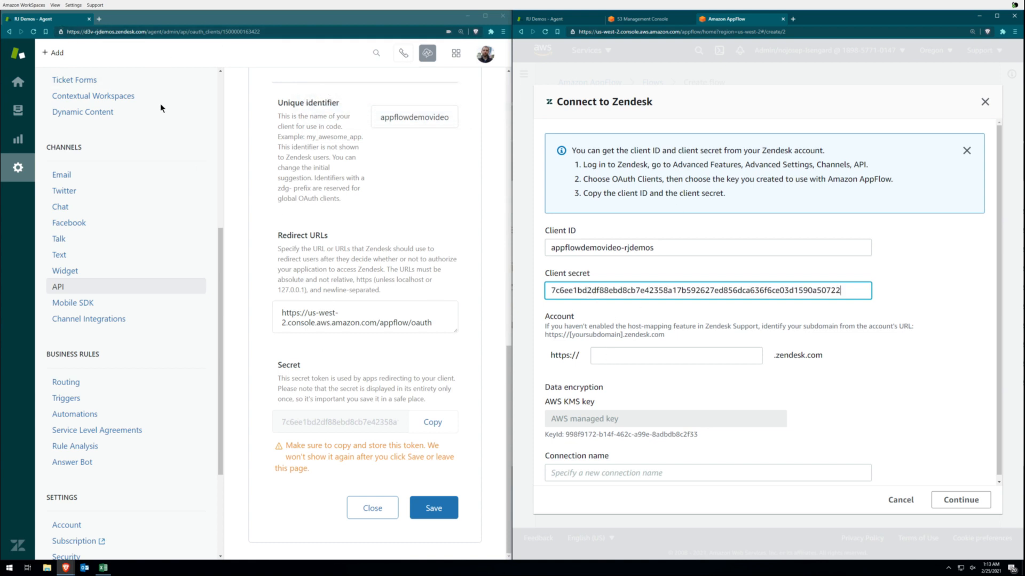
- Copy the subdomain d3v-rjdemos from Zendesk's address into AppFlow's Account field
left_click(70, 32)
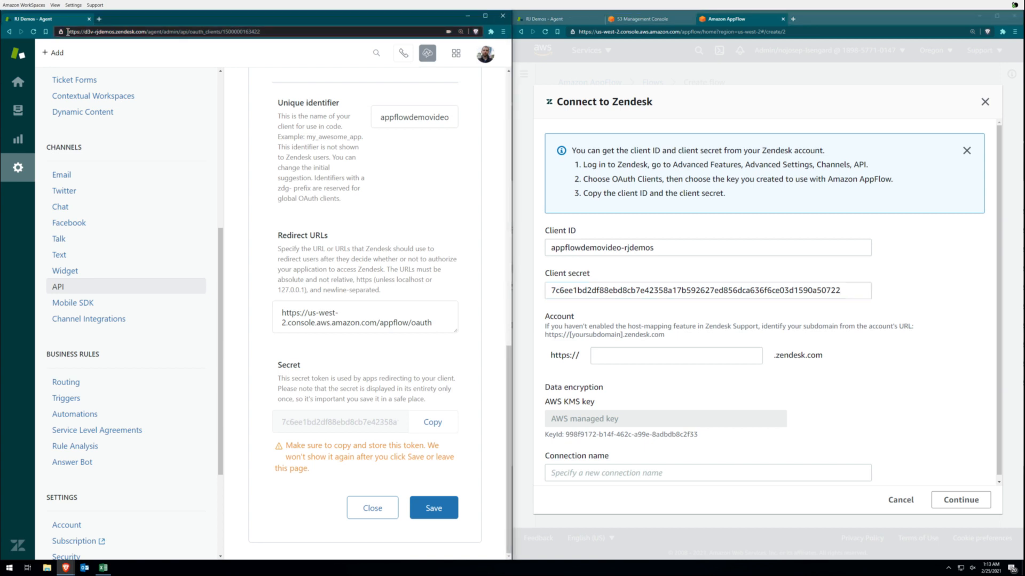
left_click(70, 31)
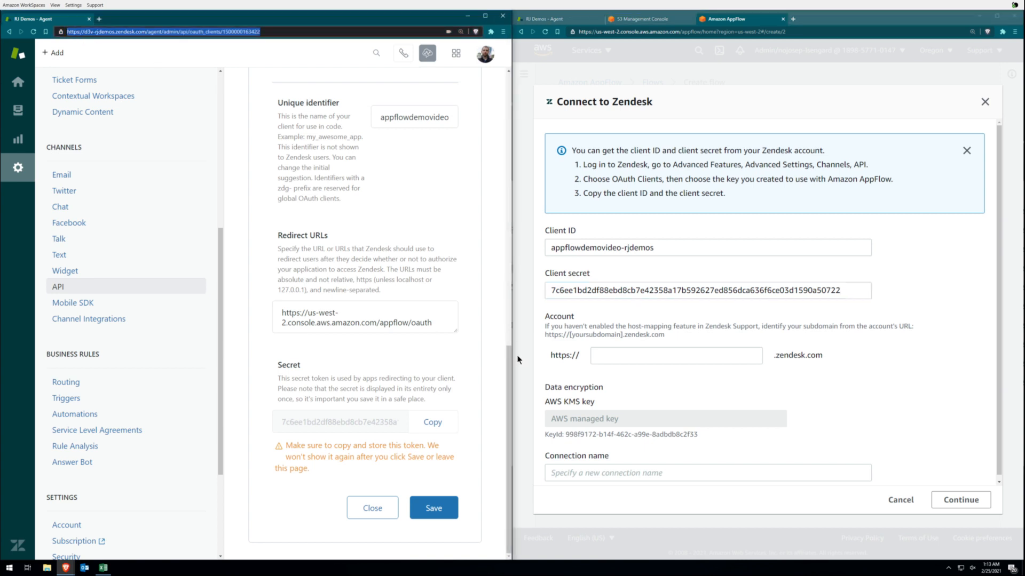
left_click(595, 356)
left_click(121, 31)
left_click_drag(84, 31, 146, 31)
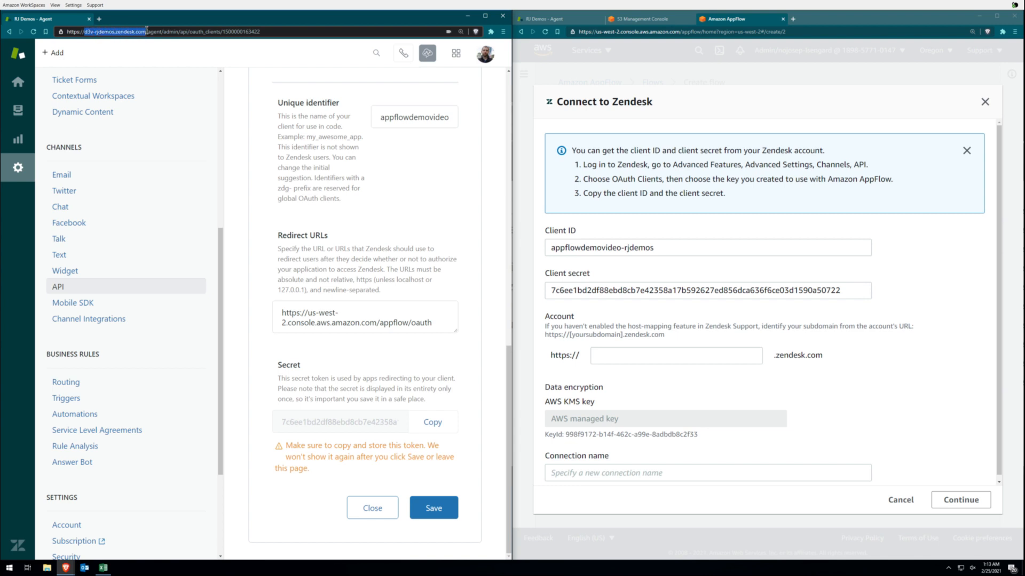
left_click_drag(147, 31, 114, 33)
left_click(648, 355)
key("ctrl+v")
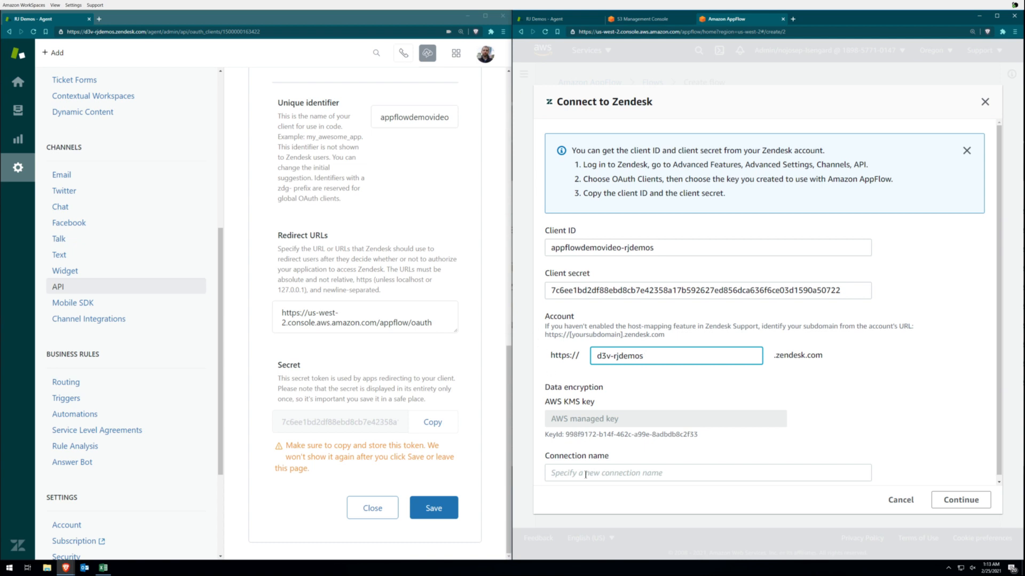
left_click(585, 473)
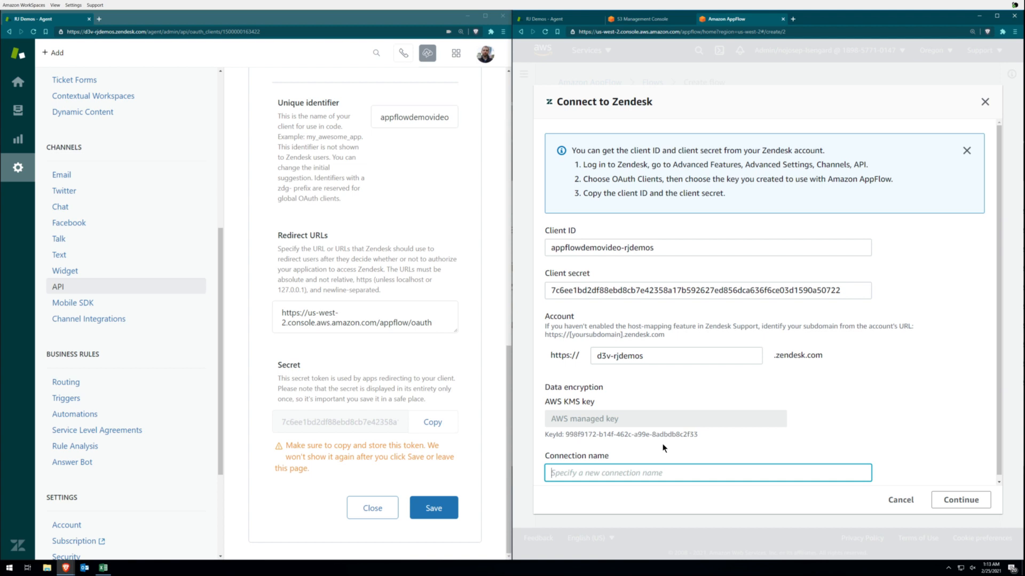
type("zendesk demo")
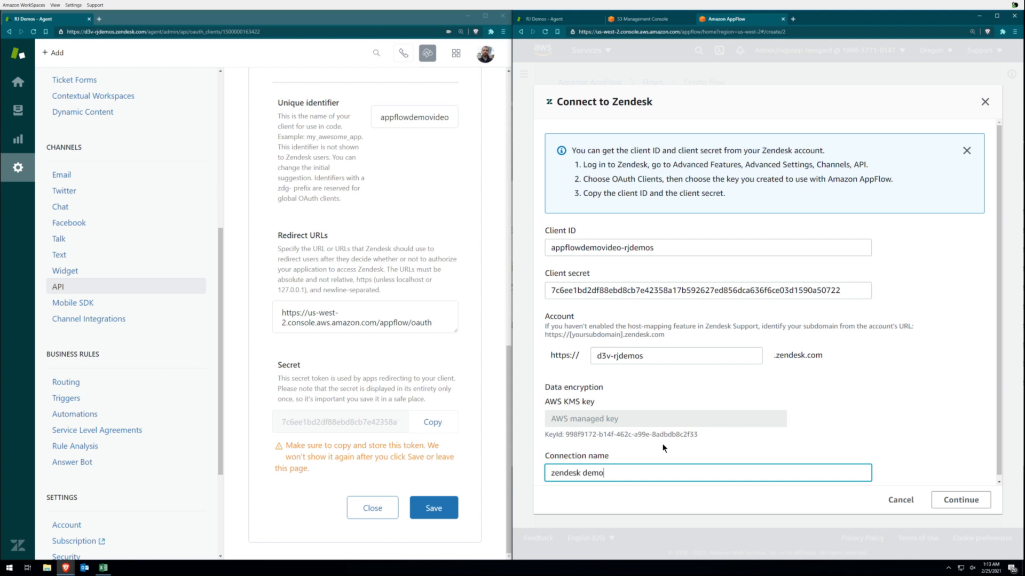
- Save the OAuth client, connect as zendesk-demo, and allow AppFlowDemoVideo access to Zendesk
left_click(433, 508)
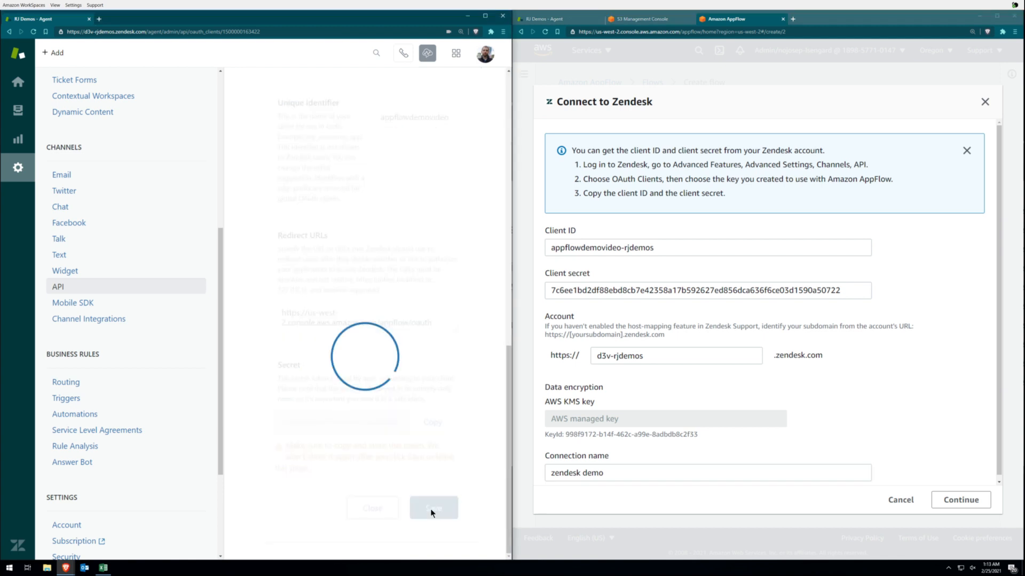
left_click(960, 500)
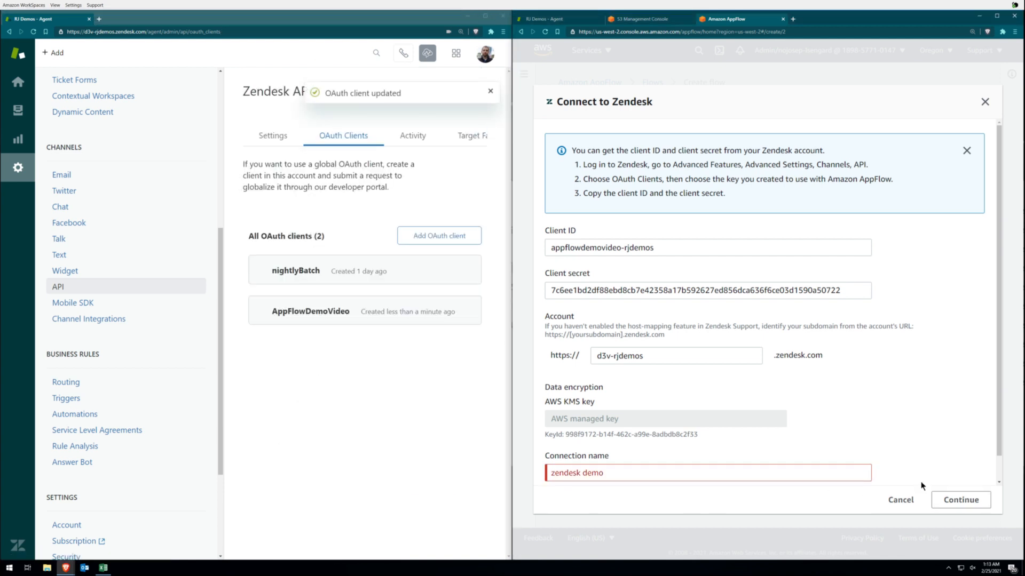
left_click(651, 474)
key("BackSpace")
key("BackSpace")
key("BackSpace")
key("BackSpace")
key("BackSpace")
type("-")
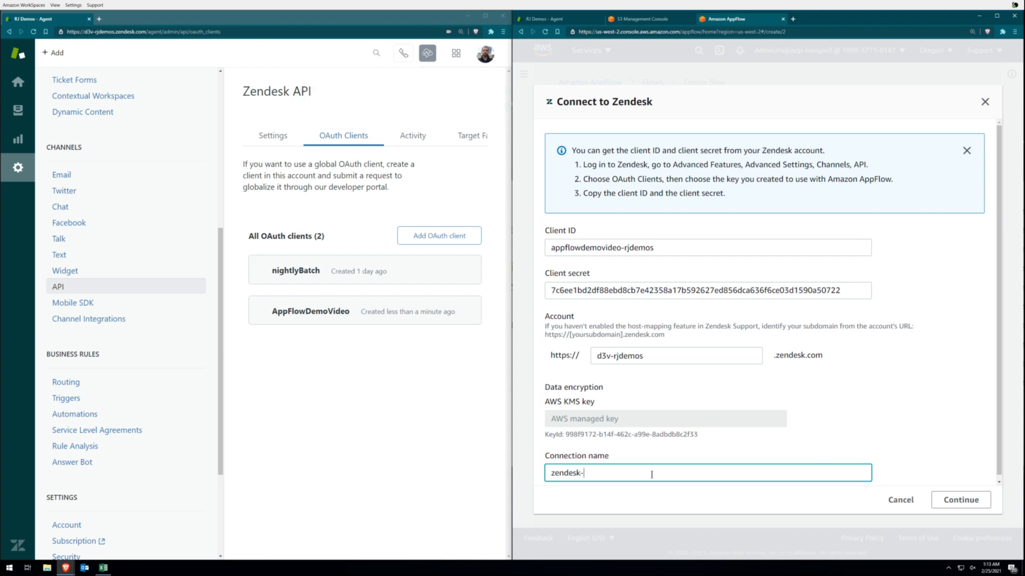
type("demo")
left_click(959, 500)
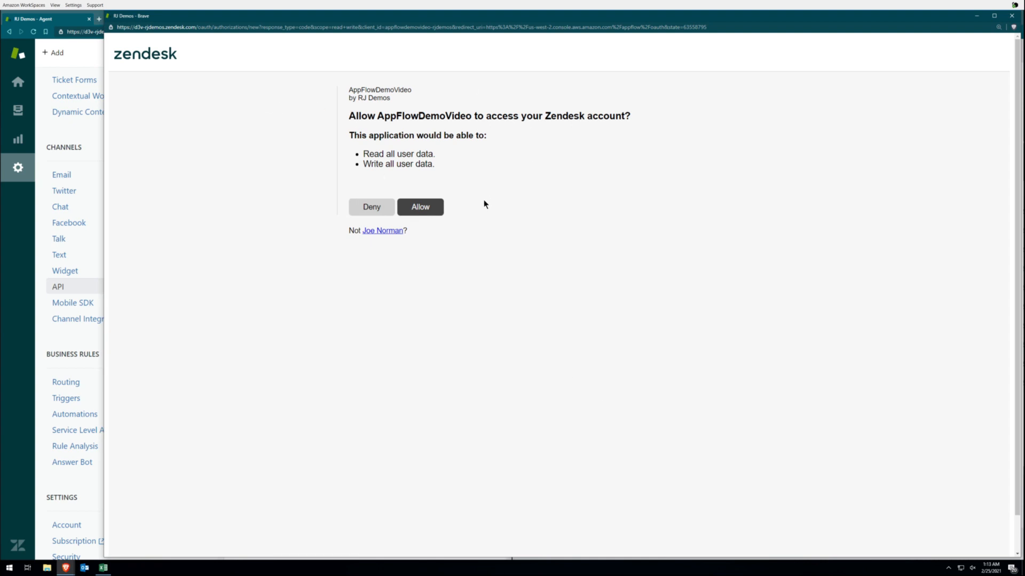
left_click(419, 207)
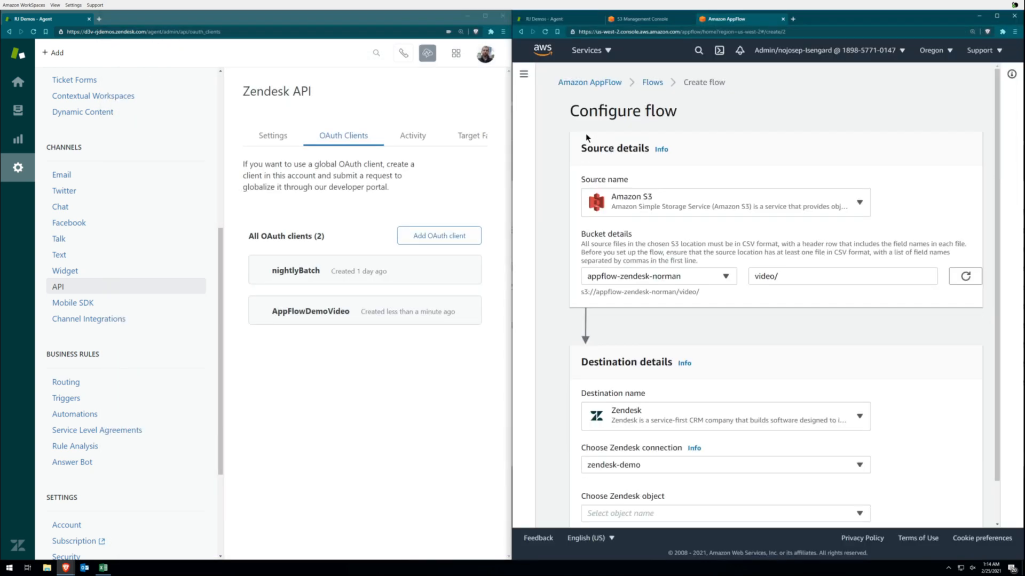
- Maximize the AppFlow window and set the destination Zendesk object to User
left_click_drag(847, 36, 774, 112)
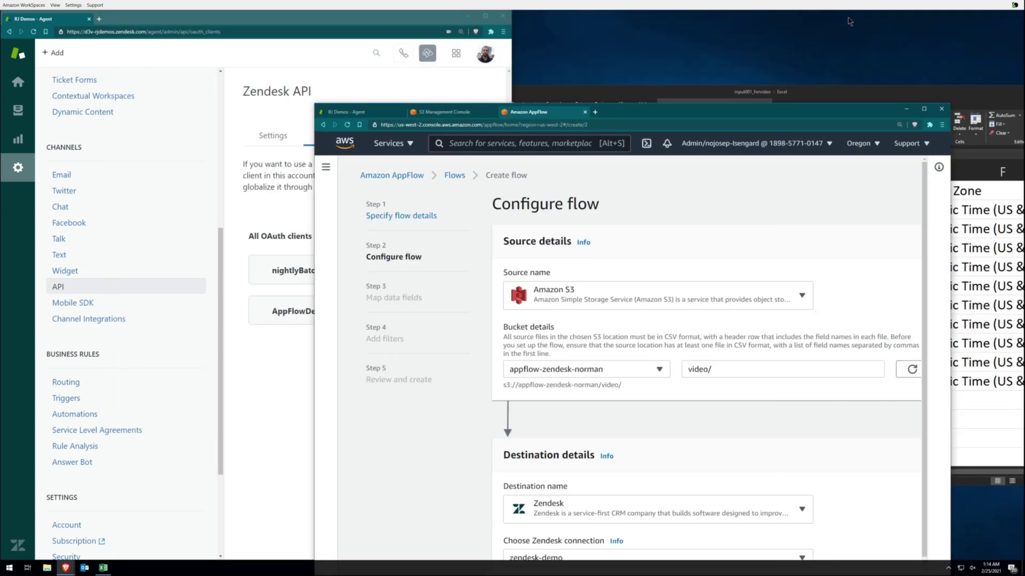
double_click(774, 109)
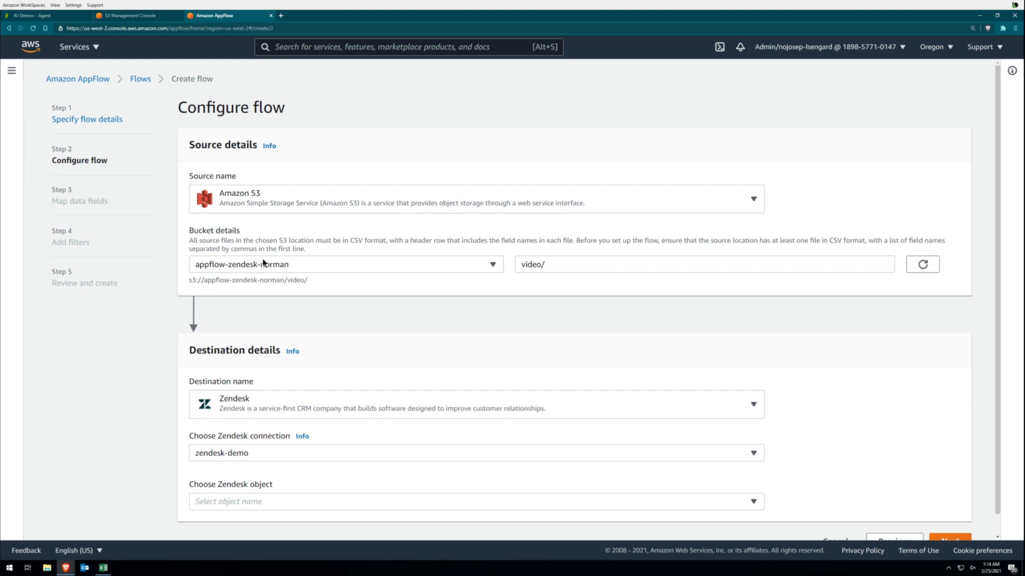
scroll(324, 295, "down", 1)
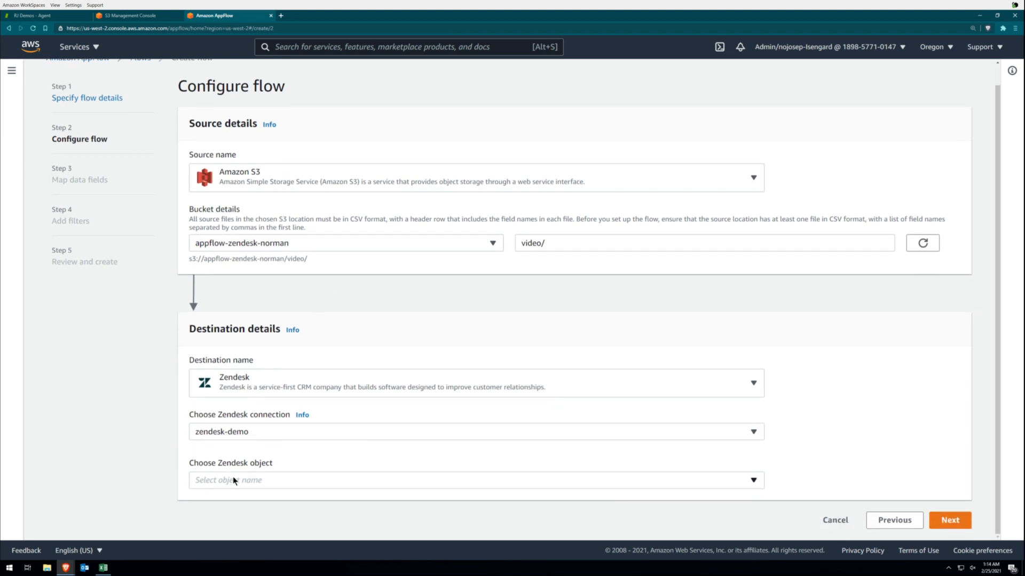
left_click(200, 481)
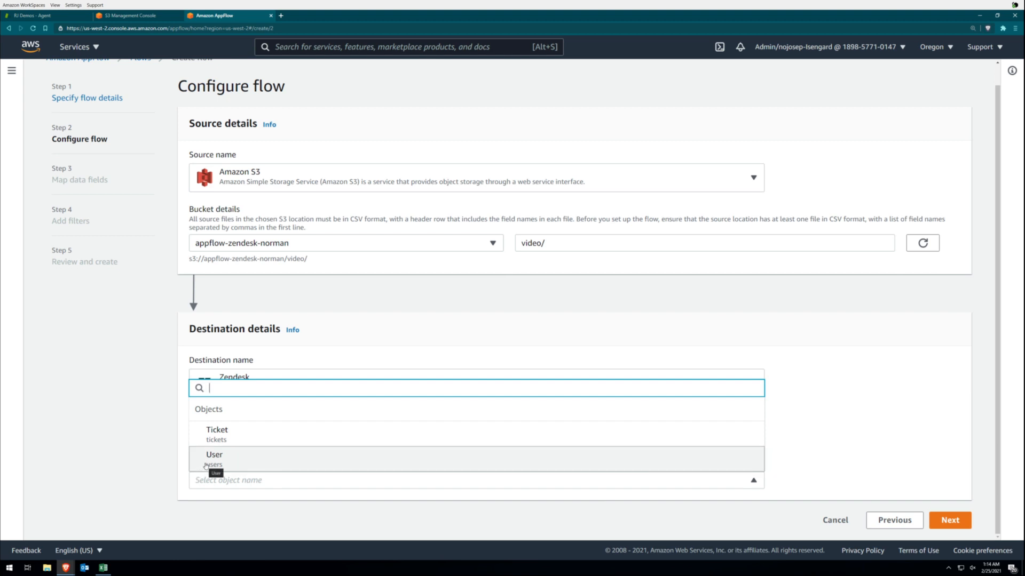
left_click(206, 466)
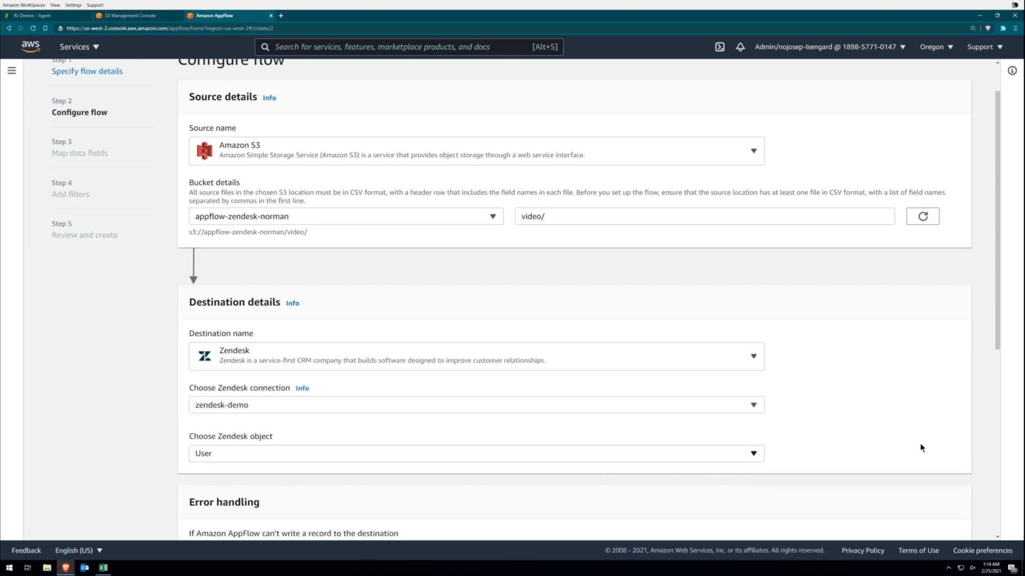
scroll(881, 416, "down", 2)
scroll(881, 416, "down", 4)
scroll(879, 416, "down", 1)
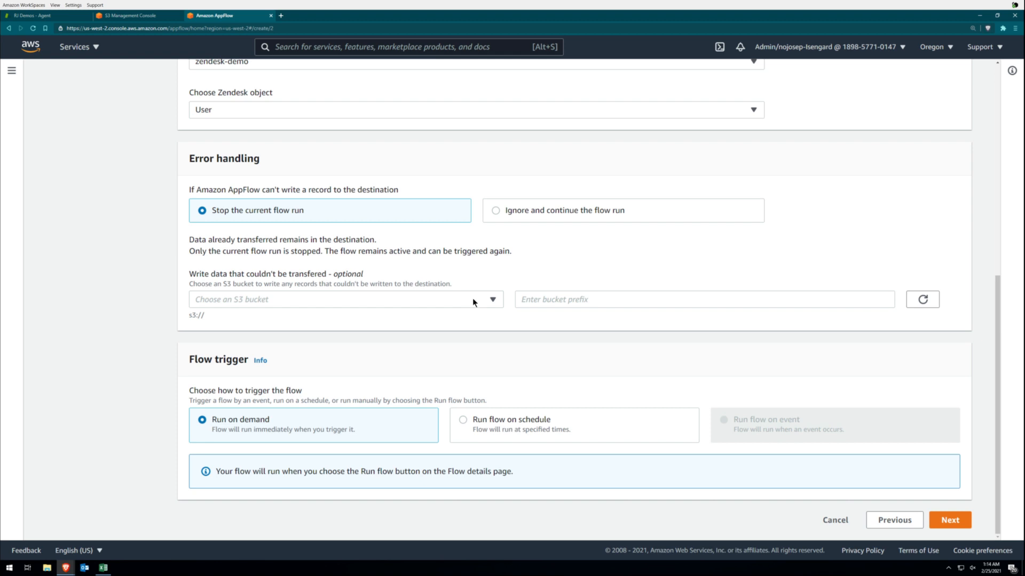
- Store failed records in the appflow-zendesk-norman bucket under the errors/ prefix
left_click(373, 302)
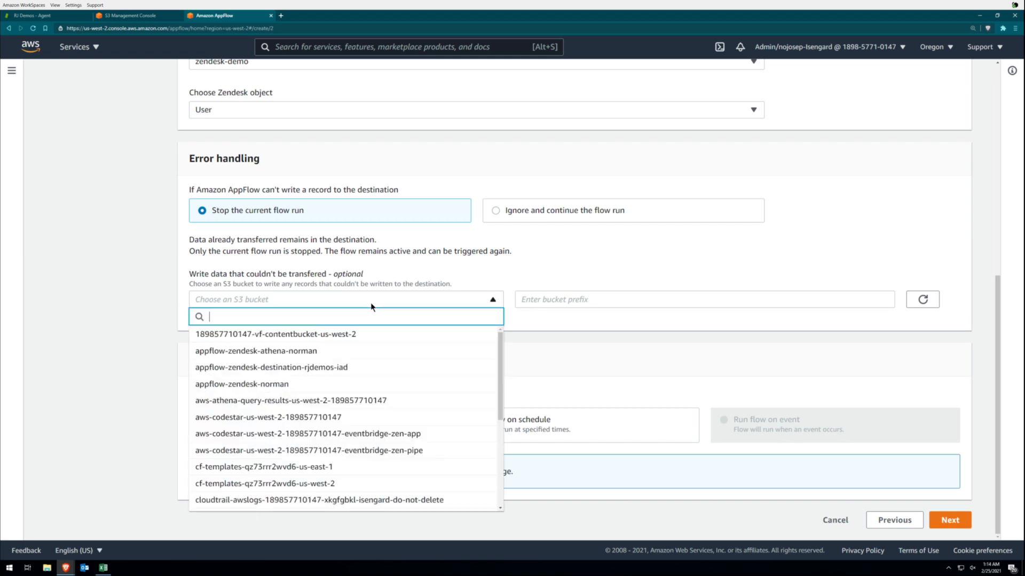
left_click(242, 384)
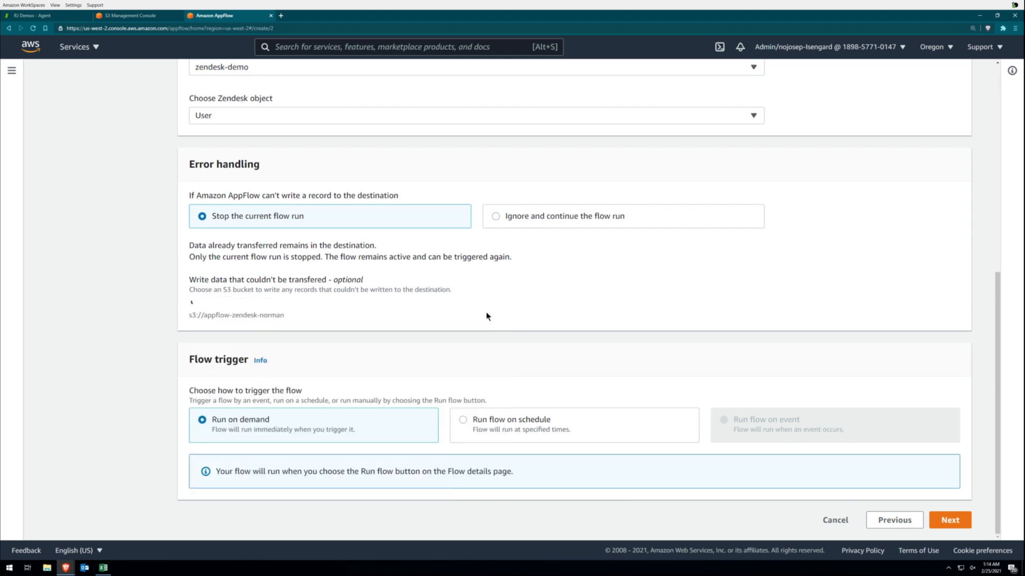
left_click(528, 300)
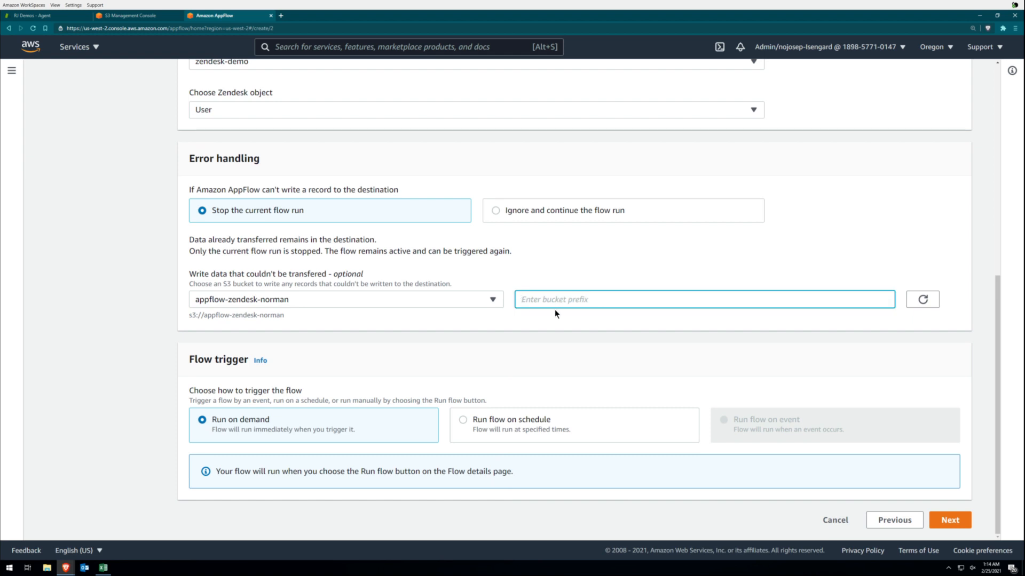
type("errors/")
left_click(408, 352)
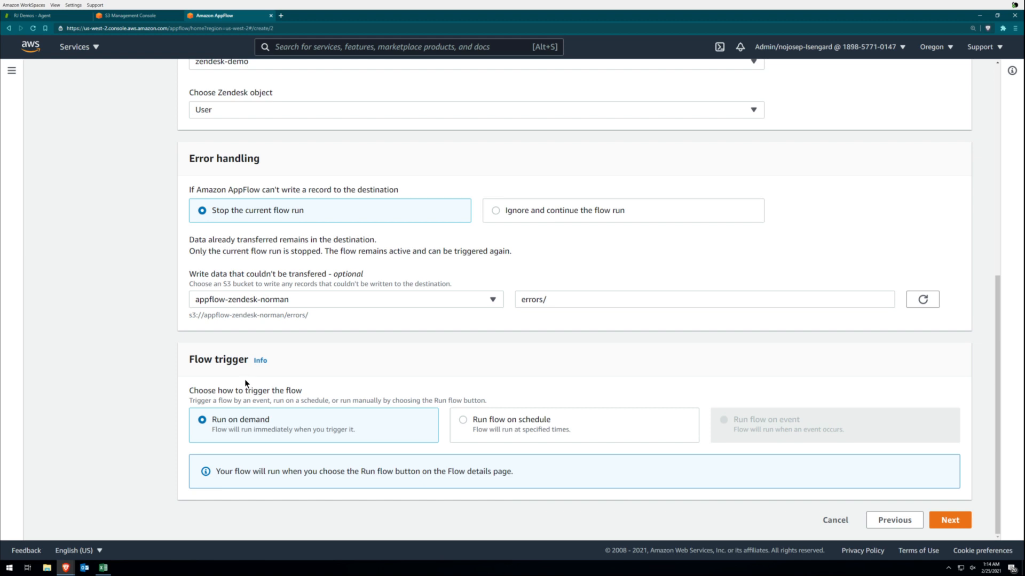
- Review the scheduled trigger's repeat frequency options, then revert the flow to run on demand
left_click(462, 420)
scroll(376, 369, "down", 3)
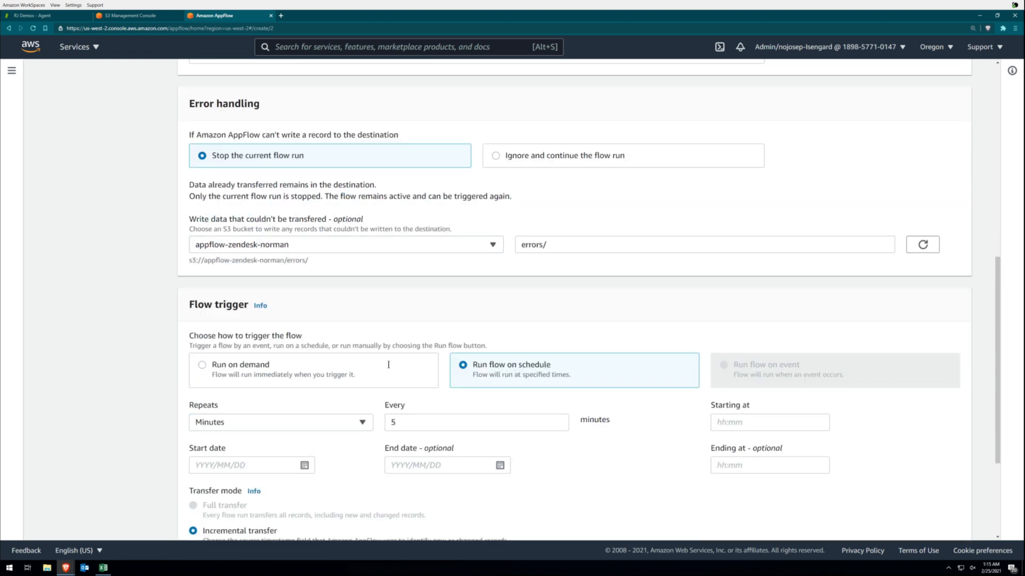
left_click(268, 282)
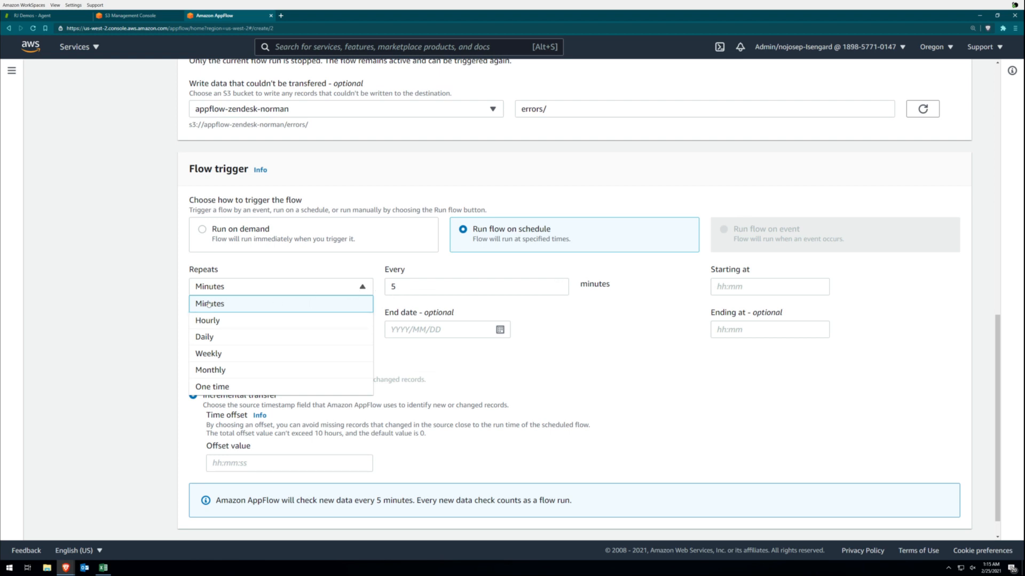
left_click(718, 286)
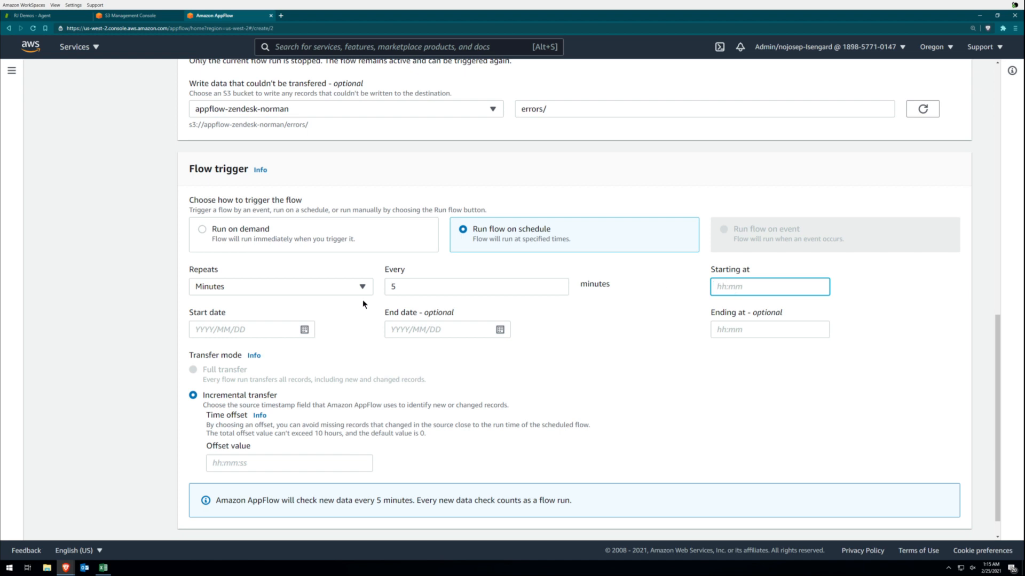
scroll(332, 310, "down", 1)
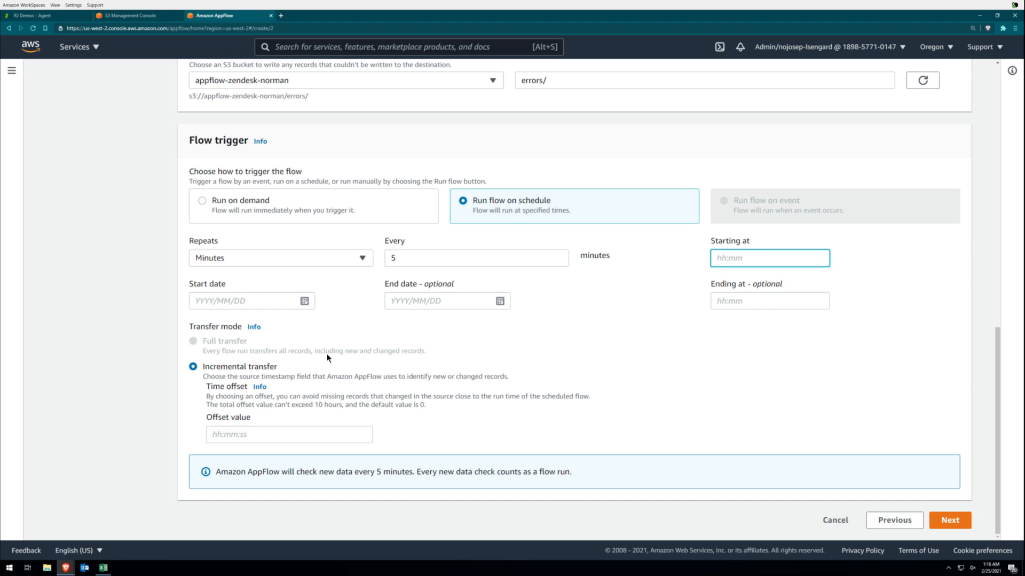
left_click(201, 201)
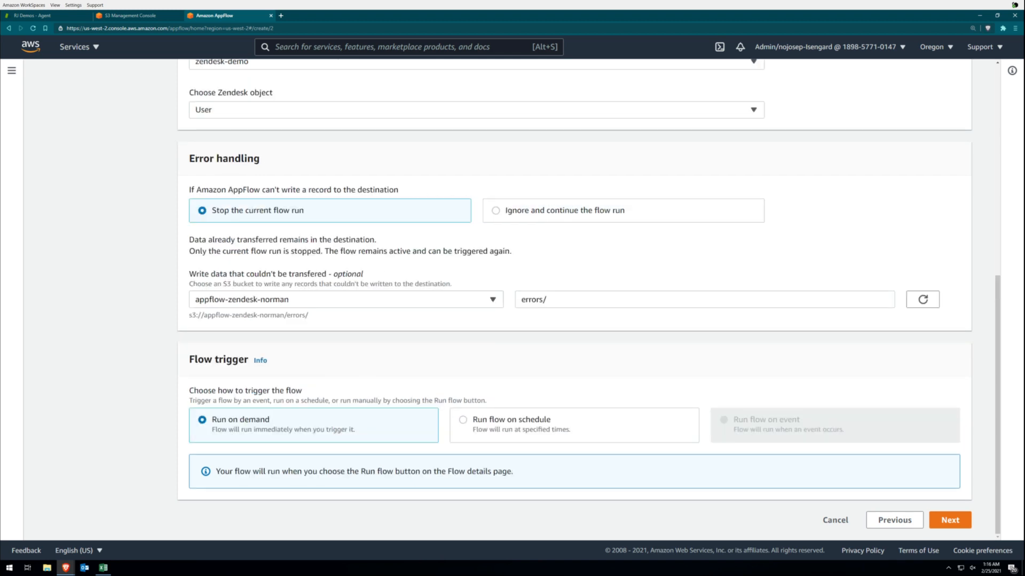
left_click(950, 522)
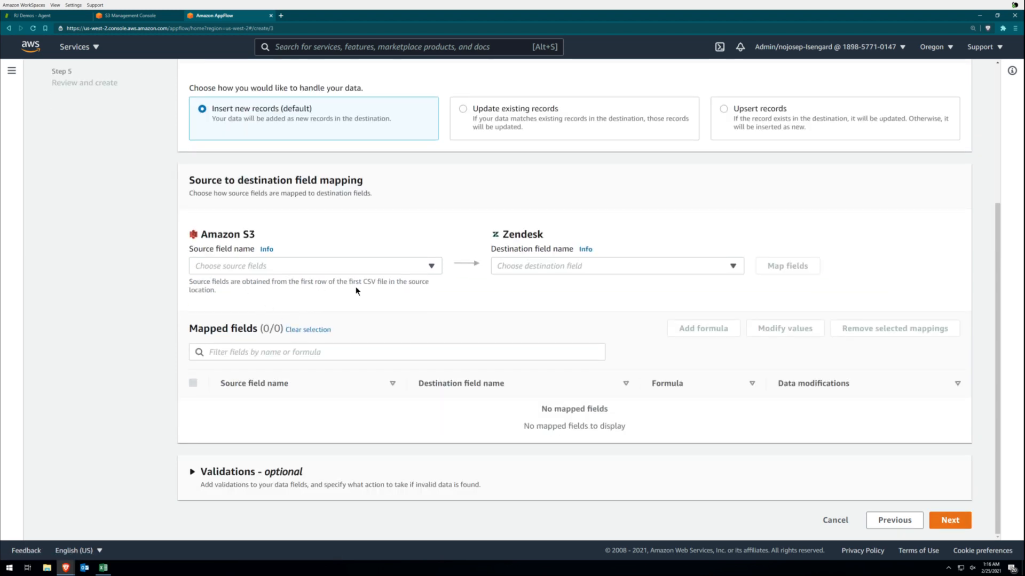
scroll(321, 206, "up", 4)
scroll(321, 206, "up", 2)
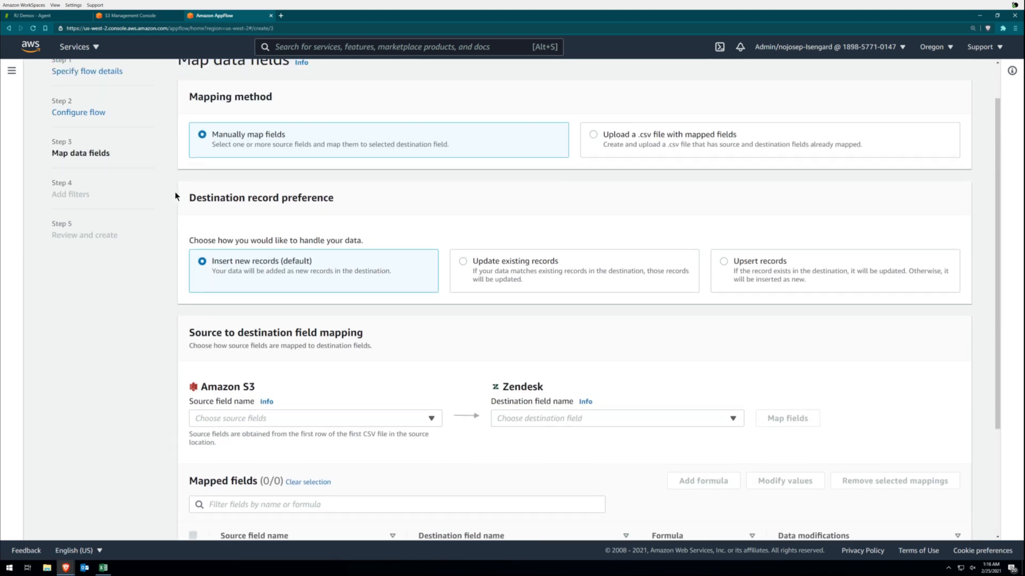
scroll(335, 190, "up", 2)
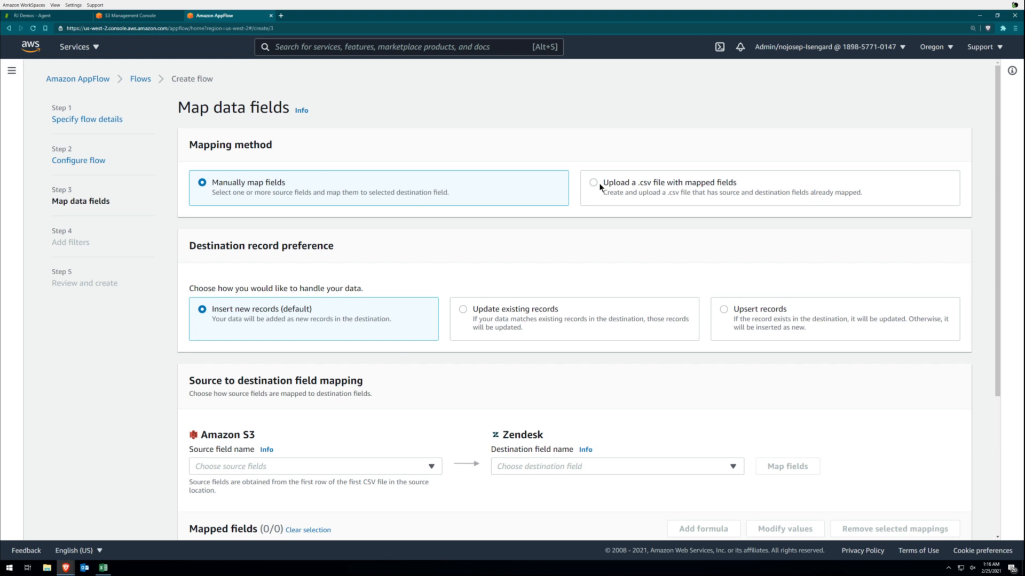
scroll(224, 201, "down", 1)
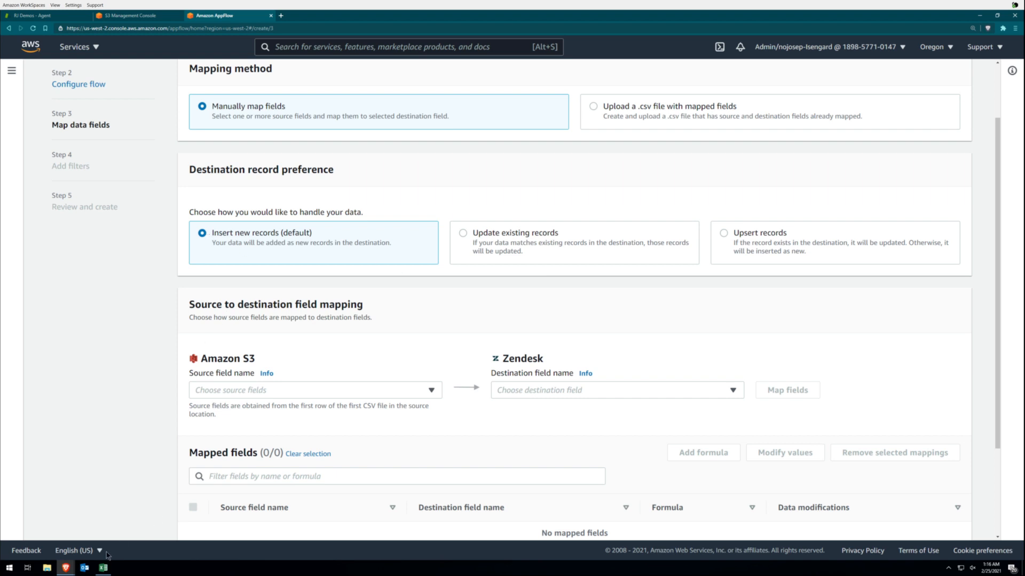
left_click(103, 569)
left_click(367, 347)
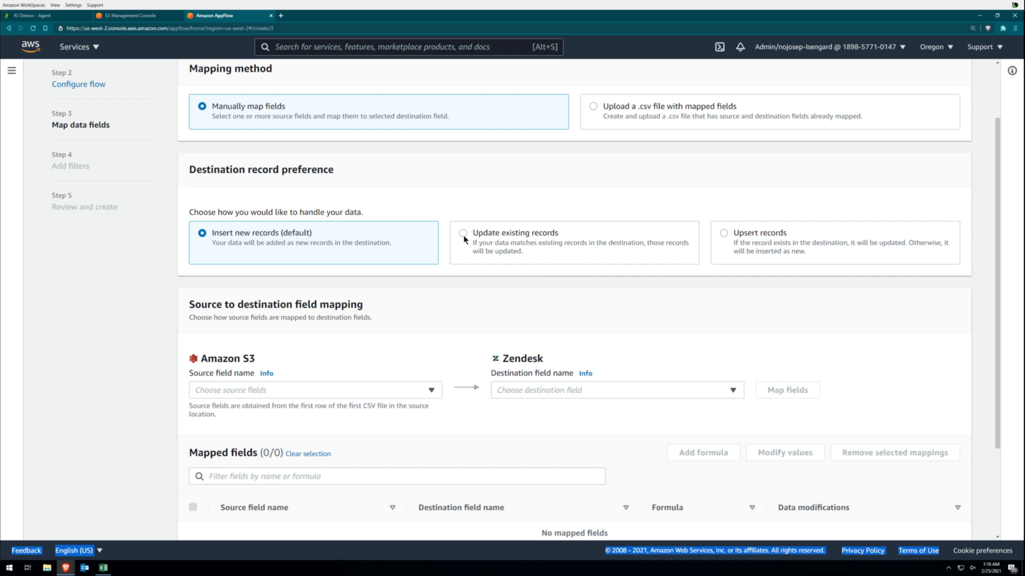
- Choose Upsert records into Zendesk and recheck the spreadsheet's user columns
left_click(725, 234)
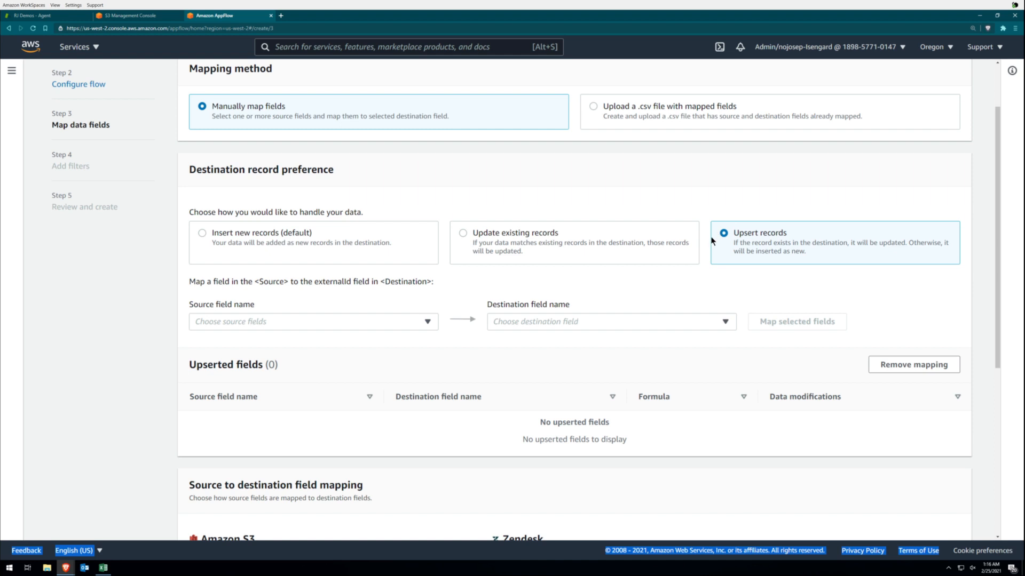
scroll(722, 249, "down", 1)
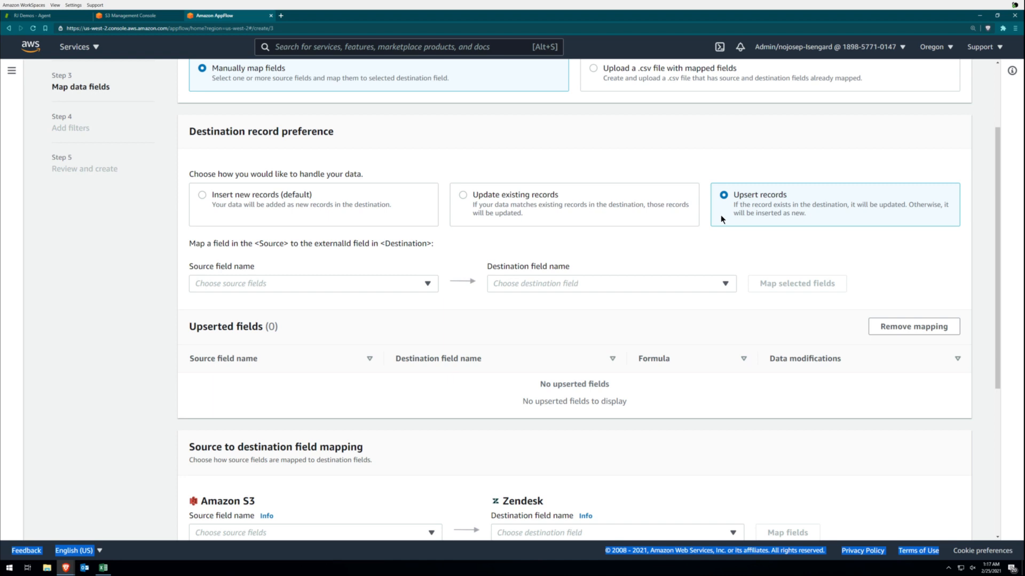
left_click(103, 568)
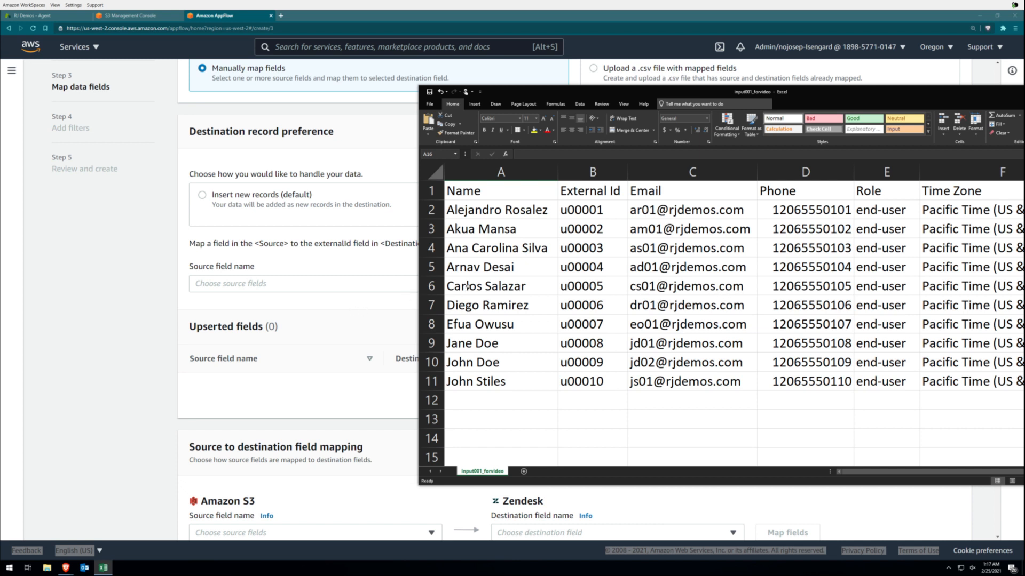
left_click(370, 305)
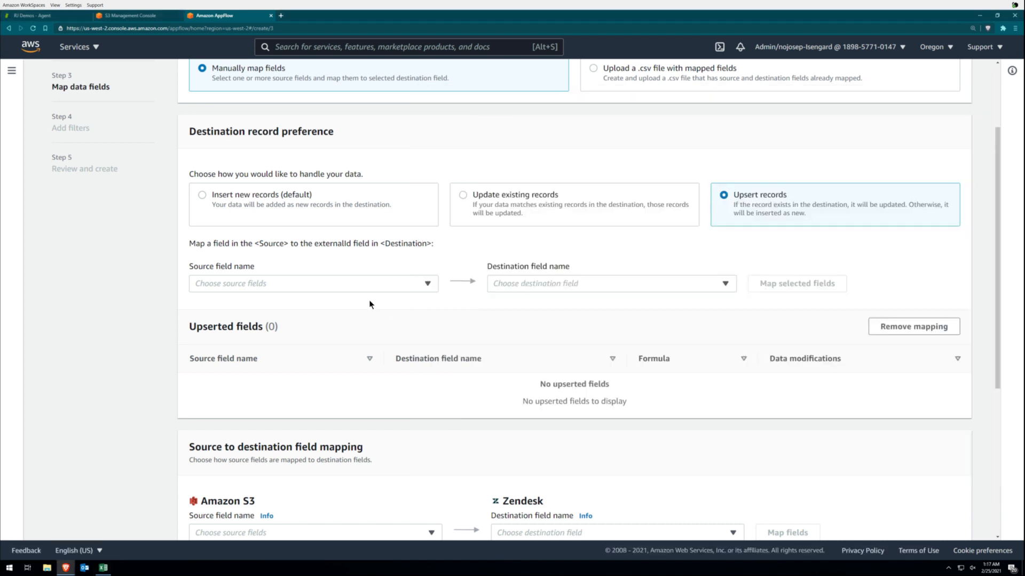
- Match existing records on Email mapped to the Zendesk Email field and add that upsert mapping
left_click(314, 282)
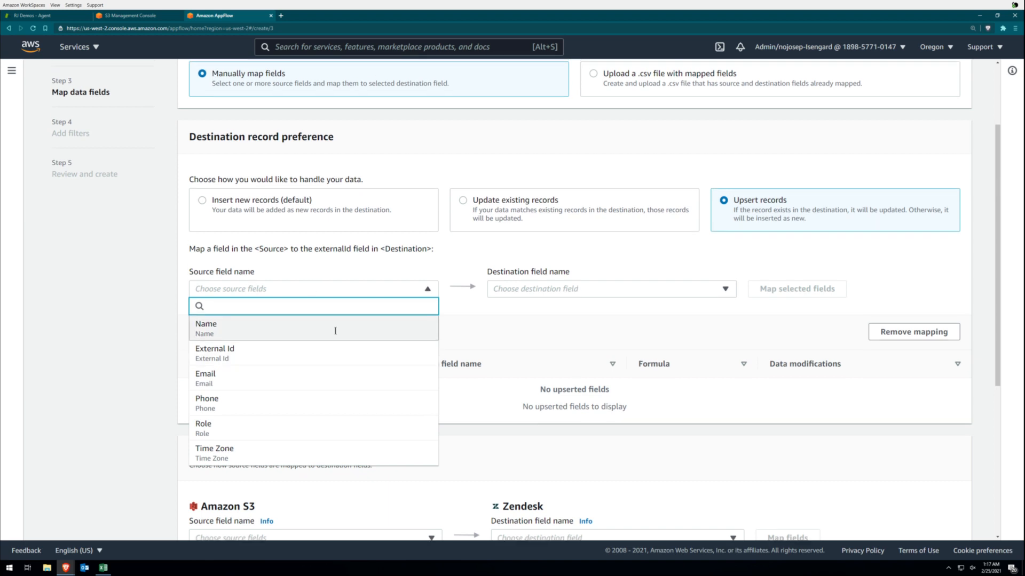
scroll(320, 329, "up", 2)
scroll(241, 312, "down", 1)
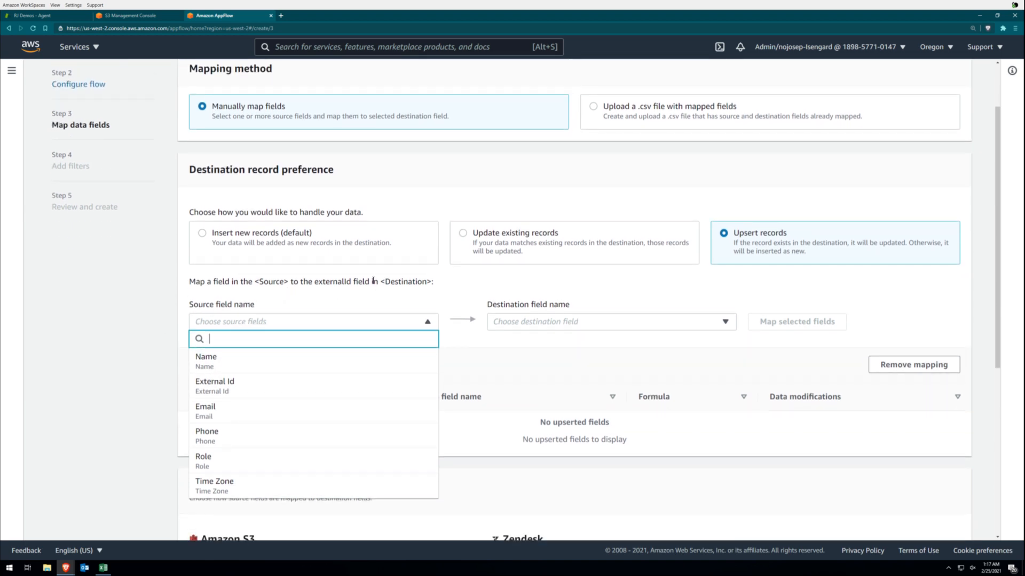
left_click(640, 253)
scroll(312, 311, "down", 1)
left_click(331, 284)
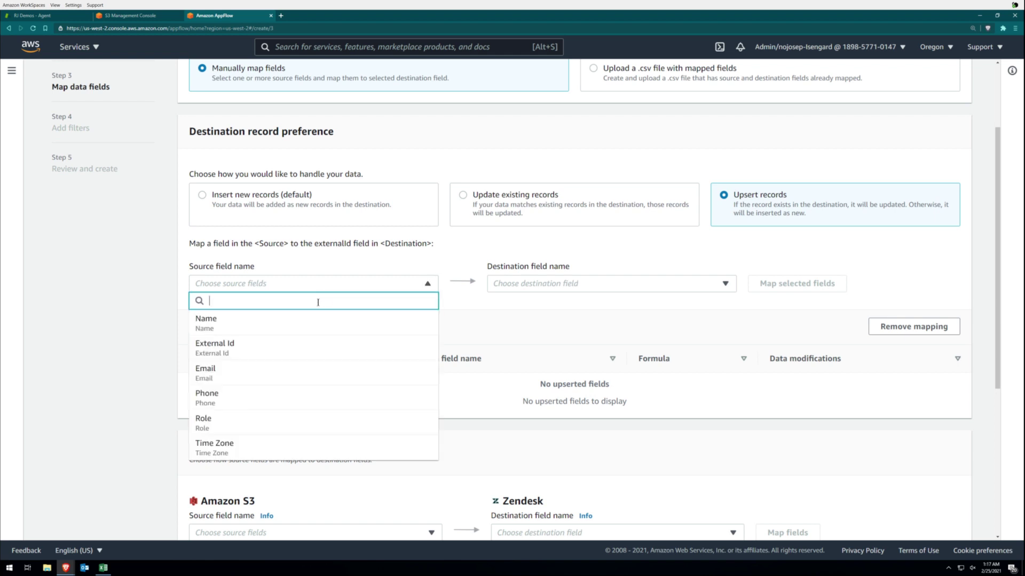
left_click(226, 369)
left_click(584, 287)
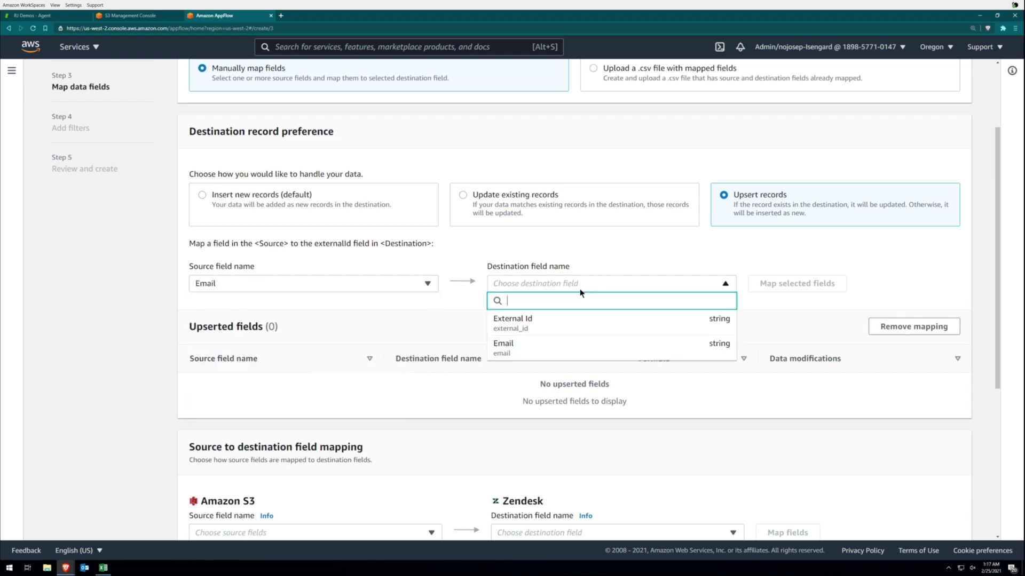
left_click(513, 350)
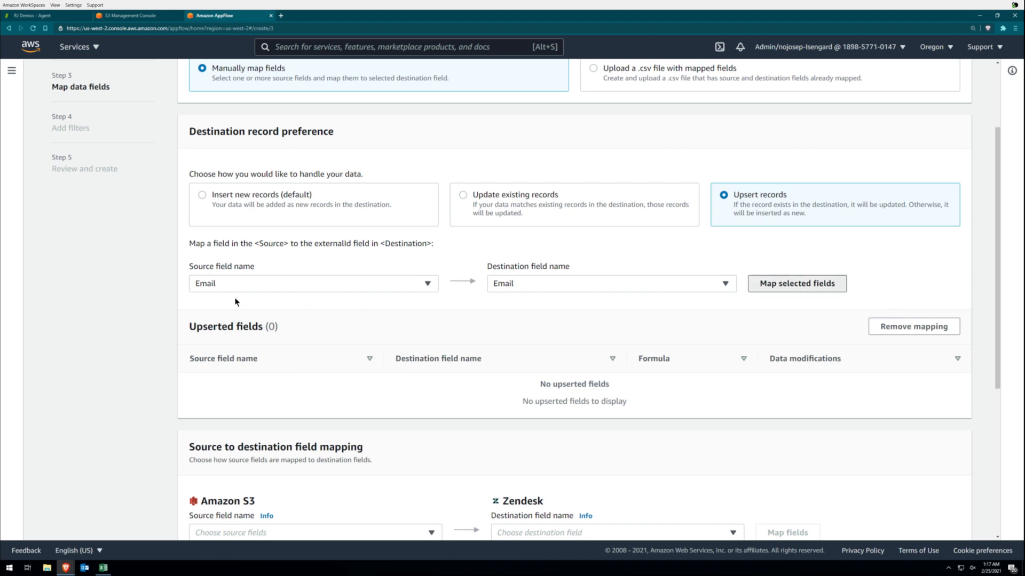
left_click(775, 286)
scroll(316, 317, "down", 3)
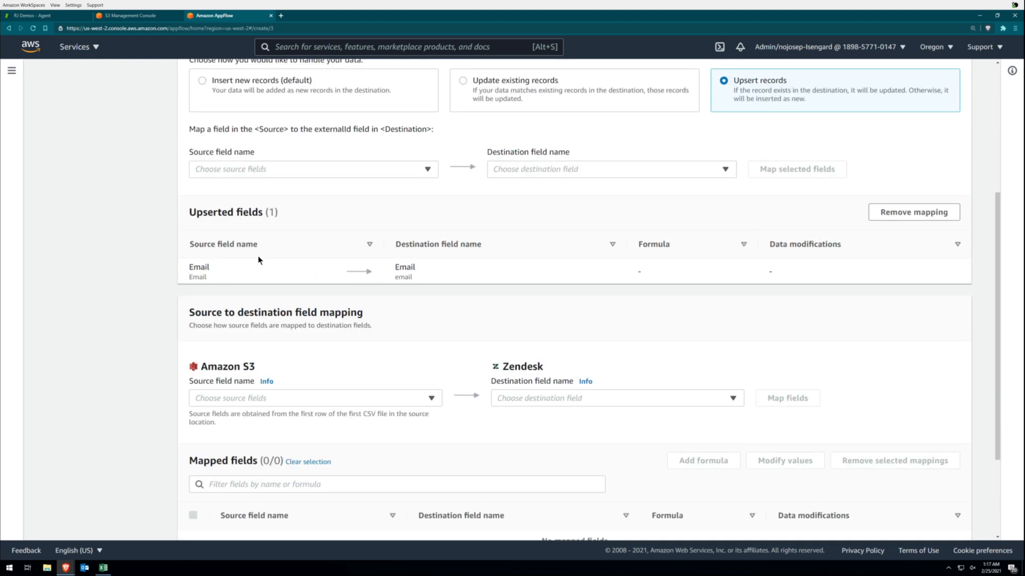
scroll(318, 289, "down", 2)
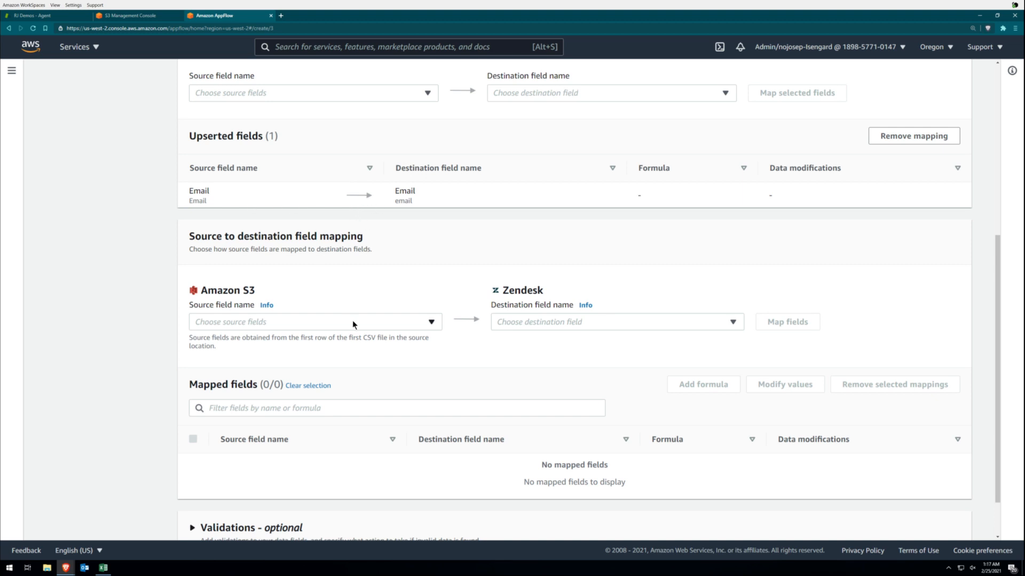
scroll(342, 307, "down", 1)
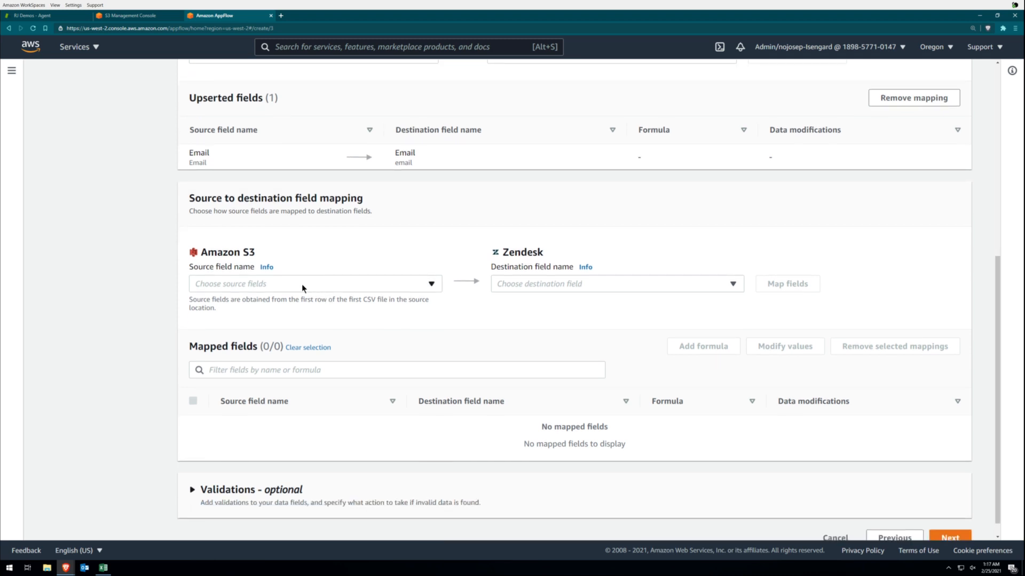
- Start mapping all fields directly, setting Name to Name and External Id to External Id
left_click(303, 284)
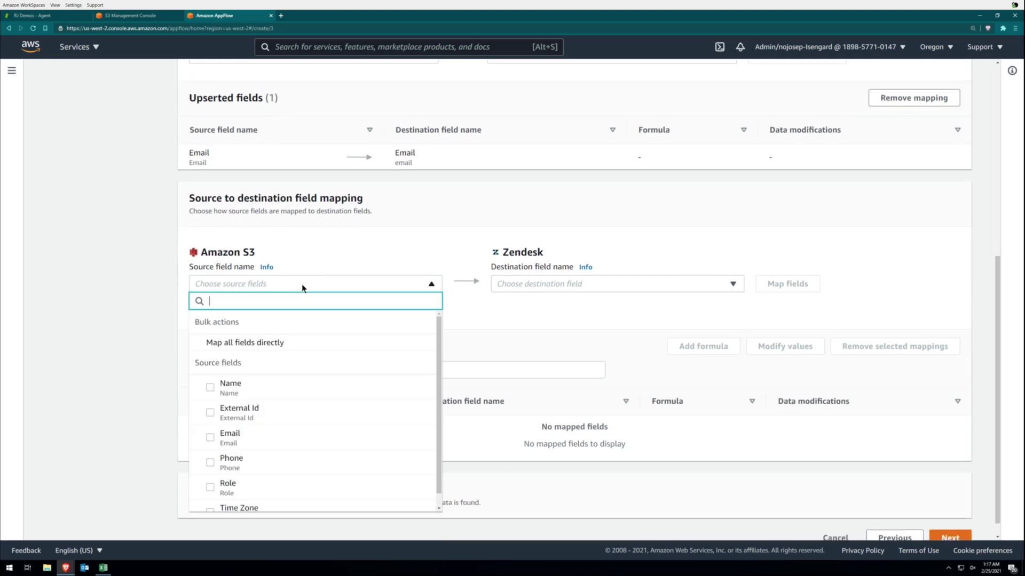
left_click(250, 344)
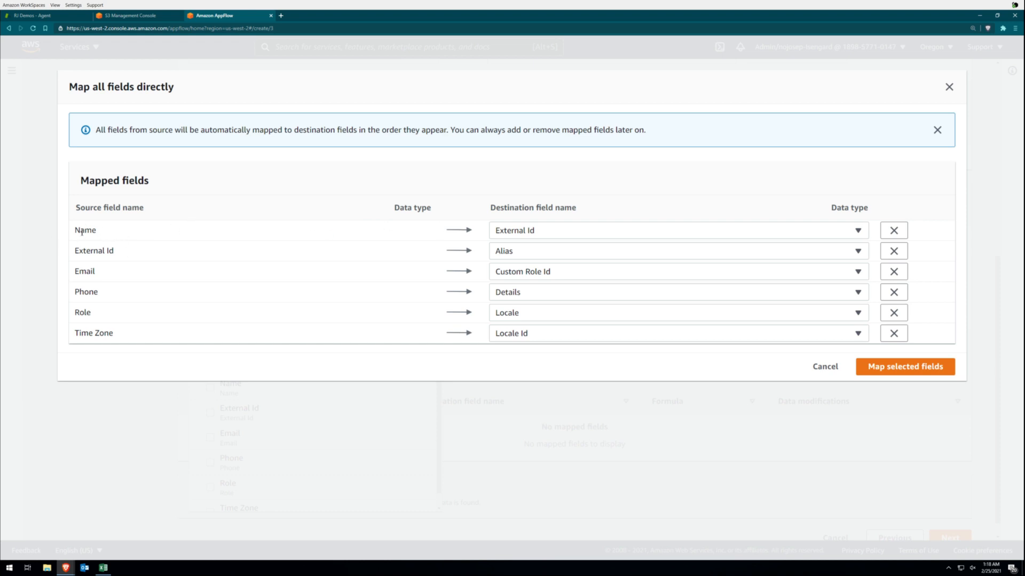
left_click(518, 233)
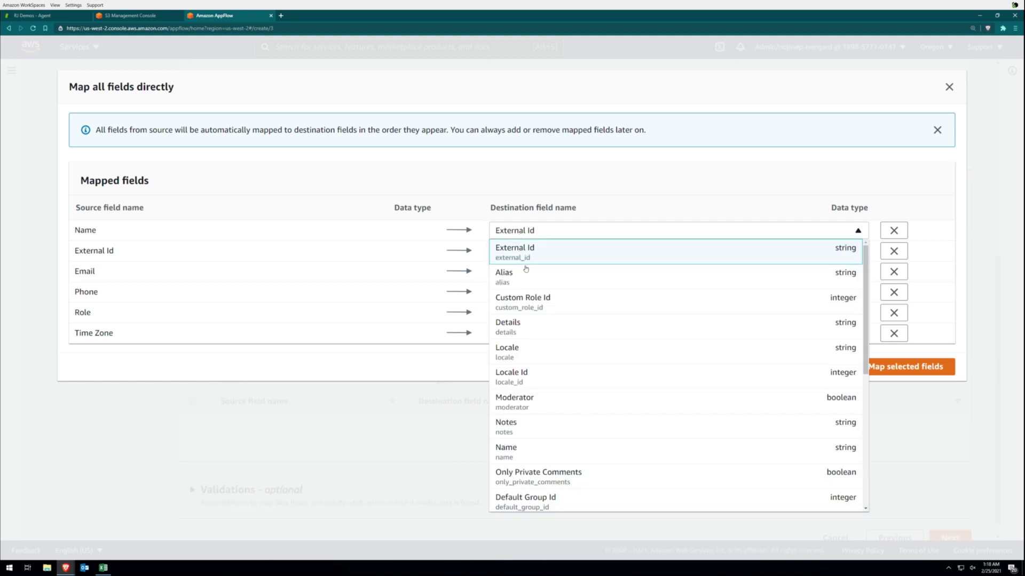
left_click(529, 454)
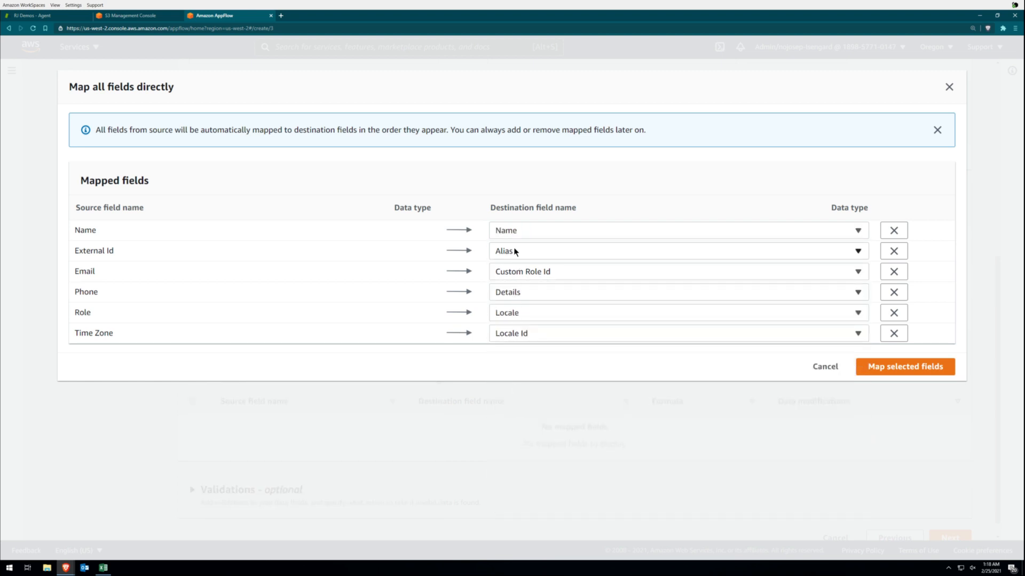
left_click(516, 250)
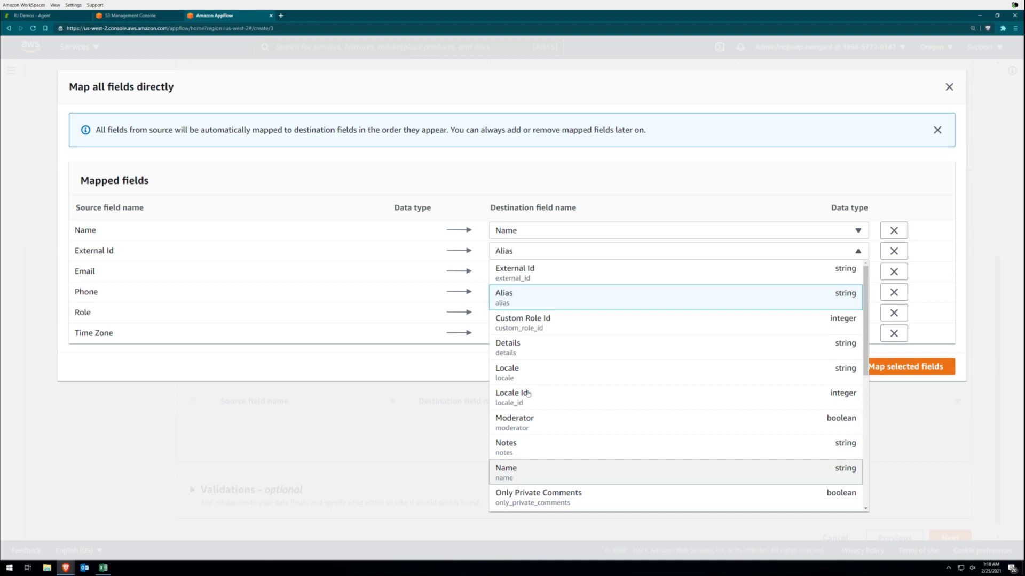
left_click(527, 271)
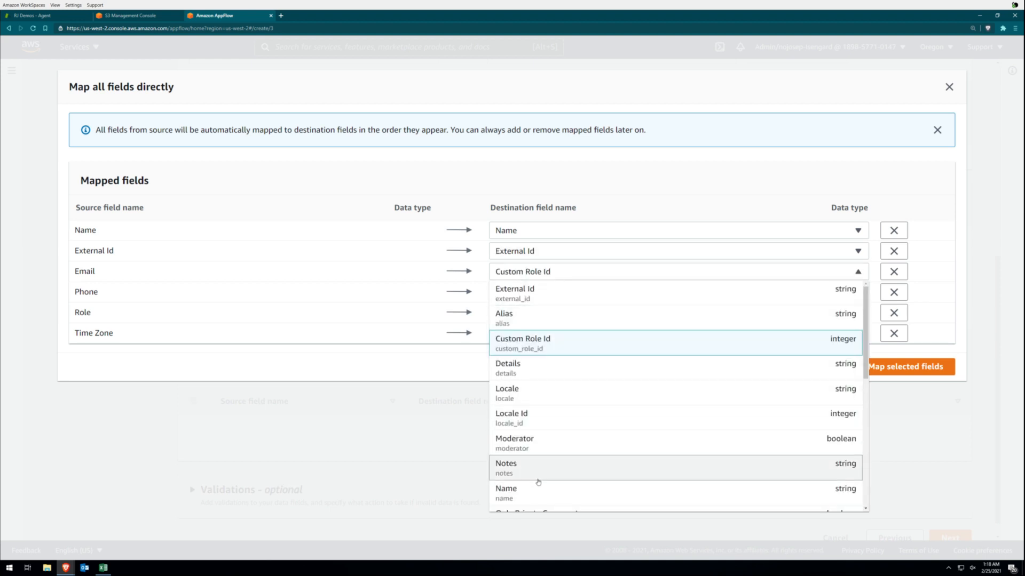
scroll(533, 465, "down", 2)
scroll(532, 464, "down", 2)
scroll(527, 458, "down", 2)
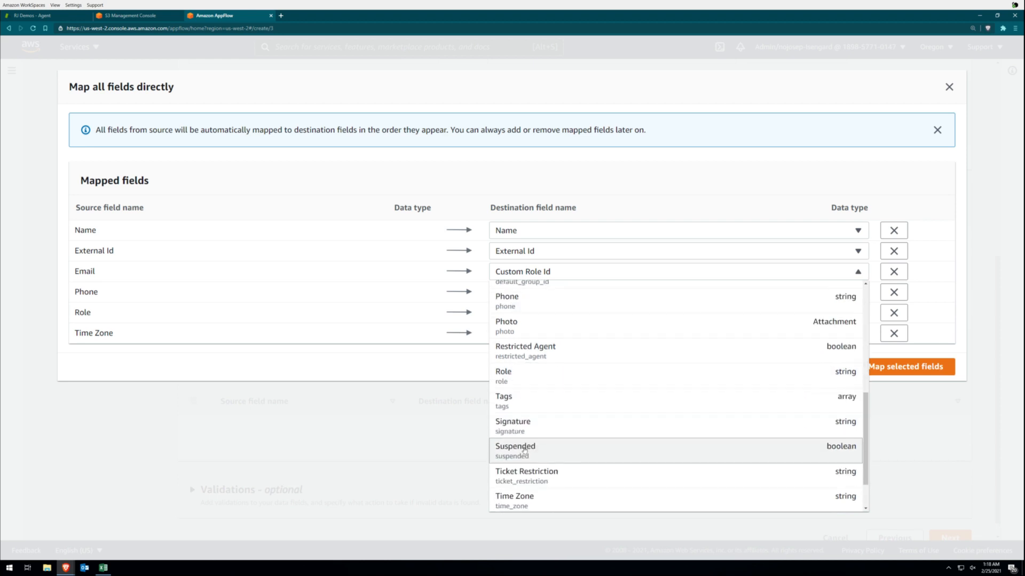
scroll(525, 451, "down", 2)
scroll(521, 433, "up", 3)
scroll(521, 417, "up", 3)
scroll(512, 365, "up", 2)
- Drop the Email row and map Phone, Role and the last column to Phone, Role and Time Zone
left_click(446, 286)
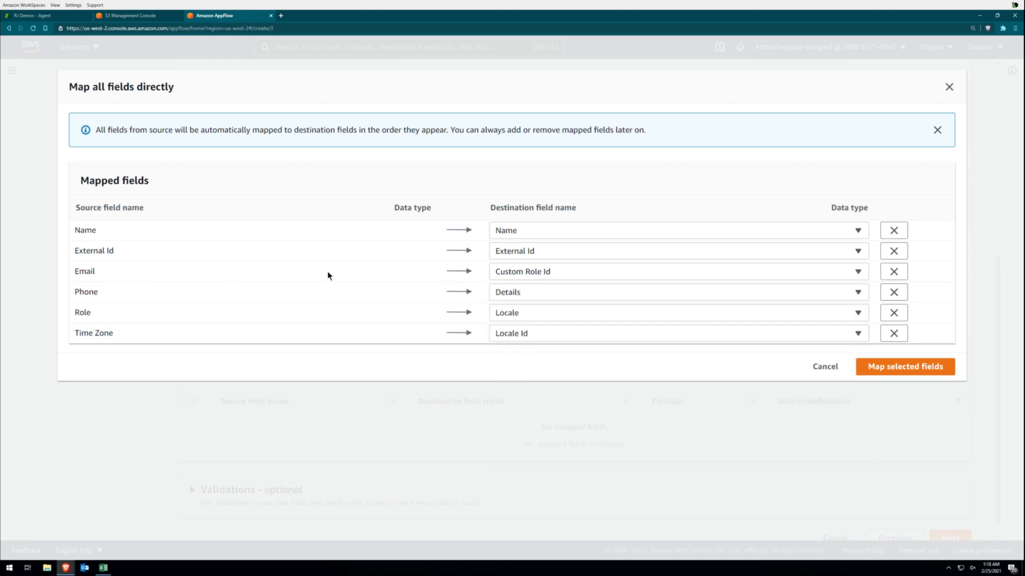
left_click(893, 272)
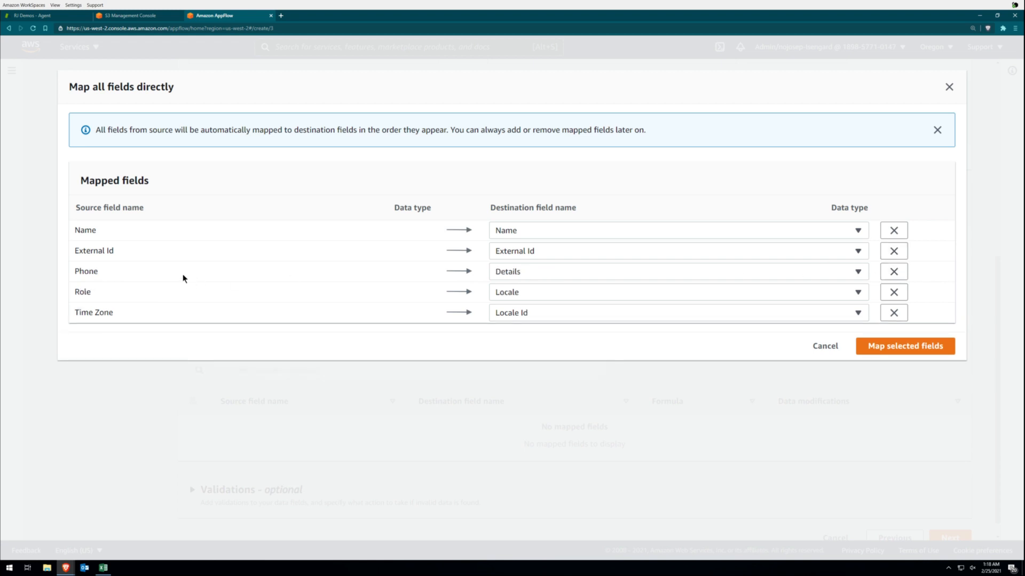
left_click(529, 271)
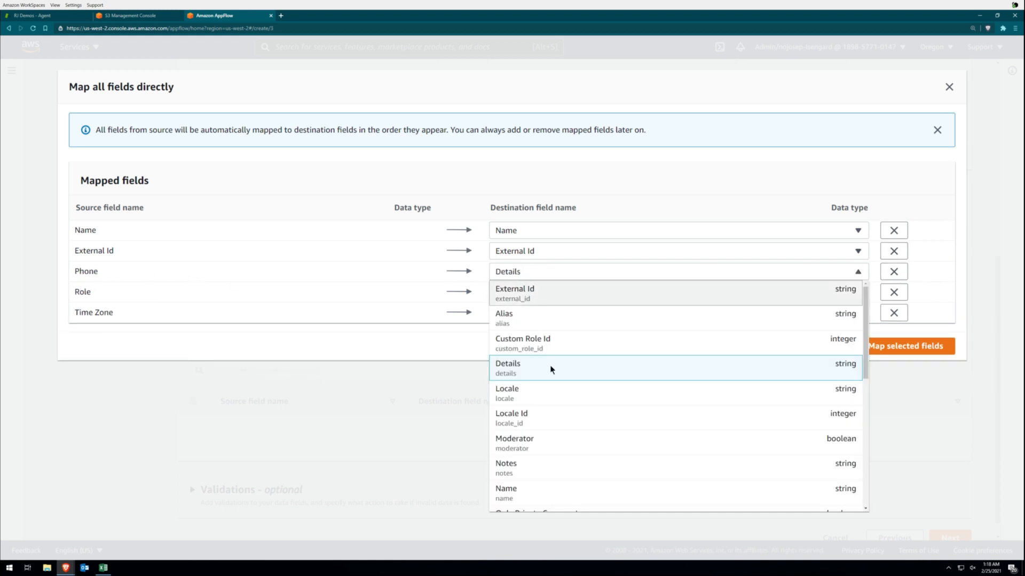
scroll(555, 397, "down", 3)
scroll(553, 398, "down", 2)
scroll(544, 400, "down", 3)
scroll(532, 416, "down", 1)
scroll(519, 350, "up", 3)
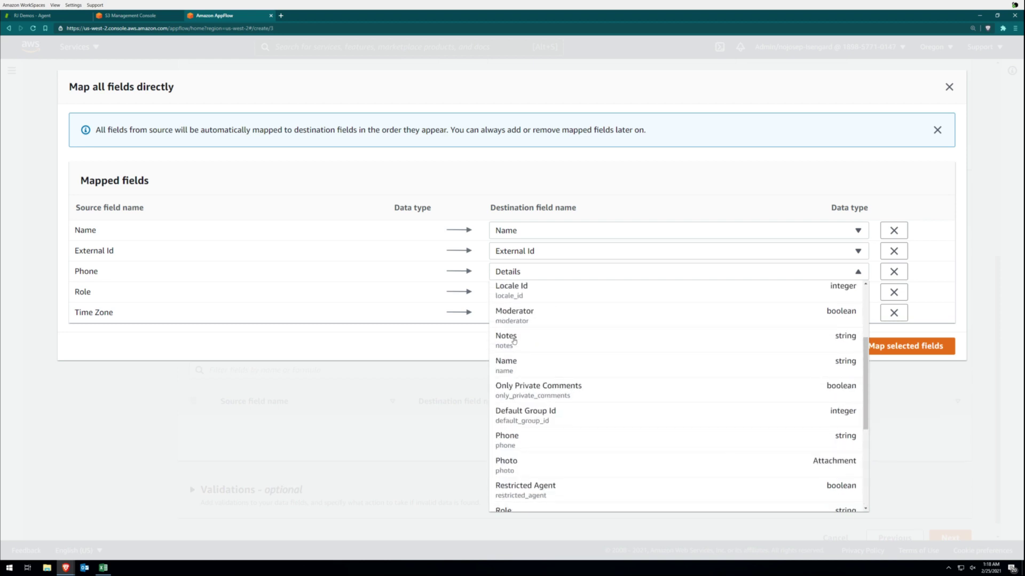
left_click(526, 440)
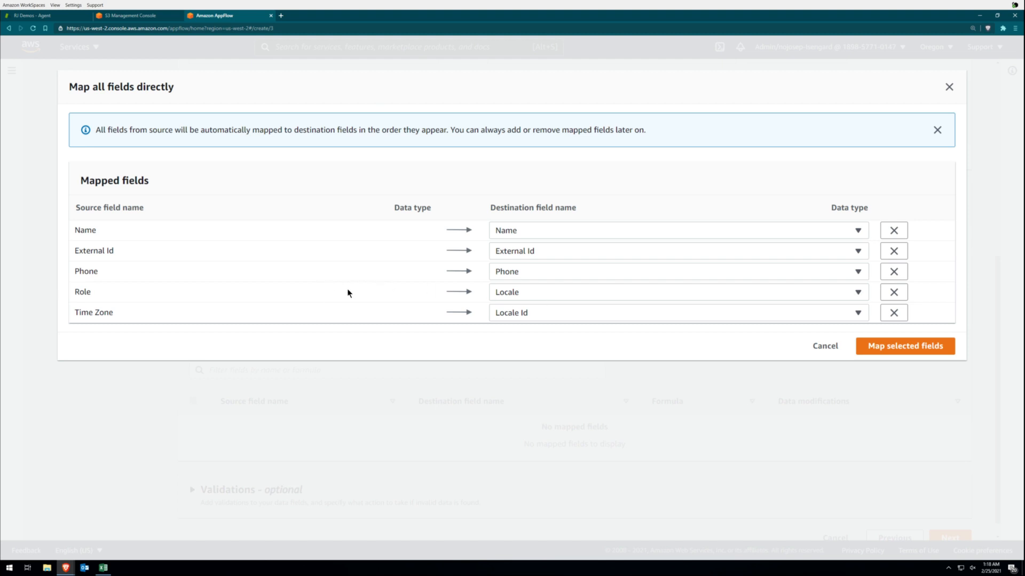
left_click(511, 295)
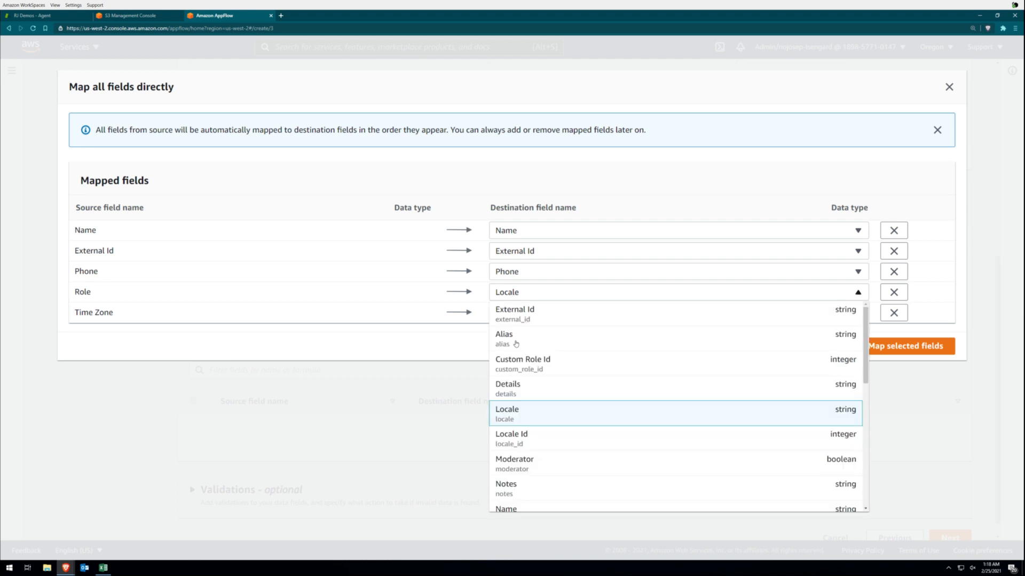
scroll(517, 394, "down", 3)
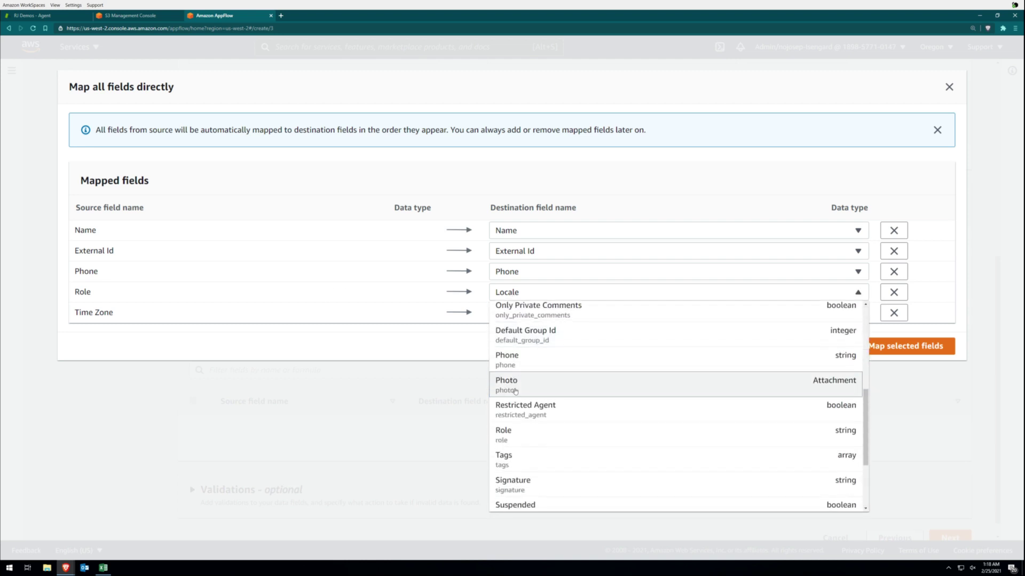
left_click(522, 436)
left_click(513, 313)
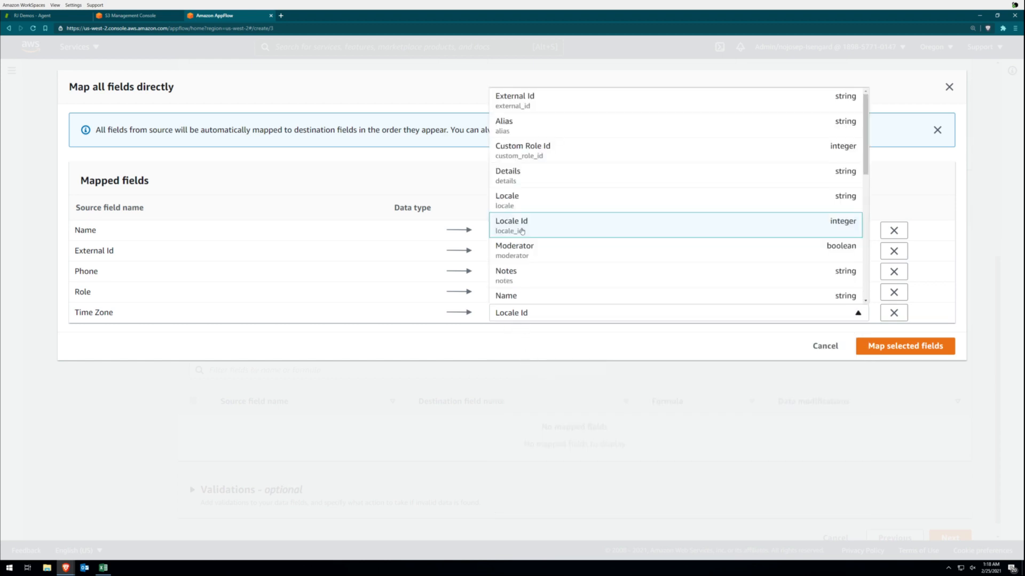
scroll(526, 184, "down", 3)
scroll(529, 224, "down", 3)
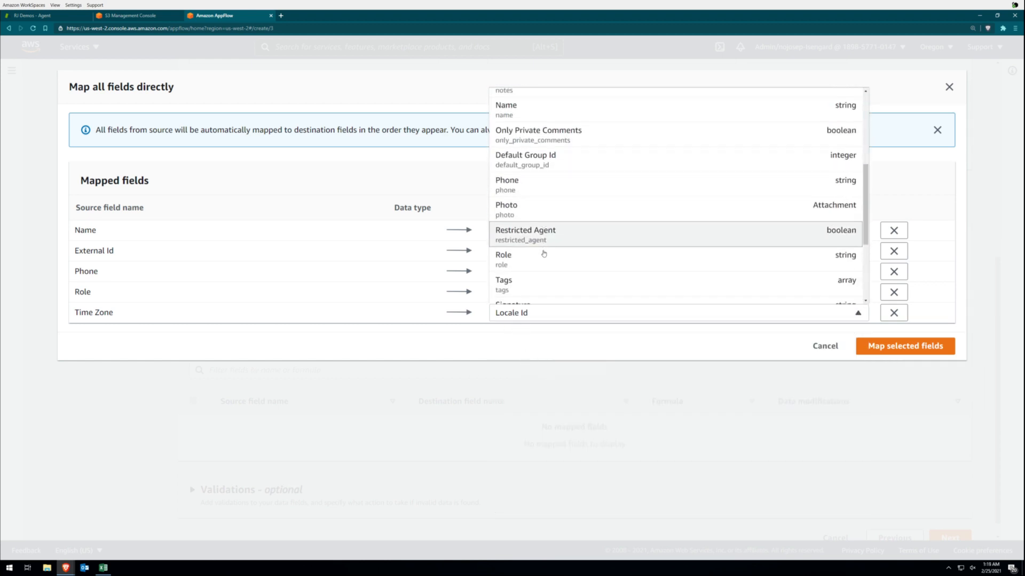
scroll(537, 256, "down", 2)
scroll(543, 274, "down", 2)
left_click(536, 249)
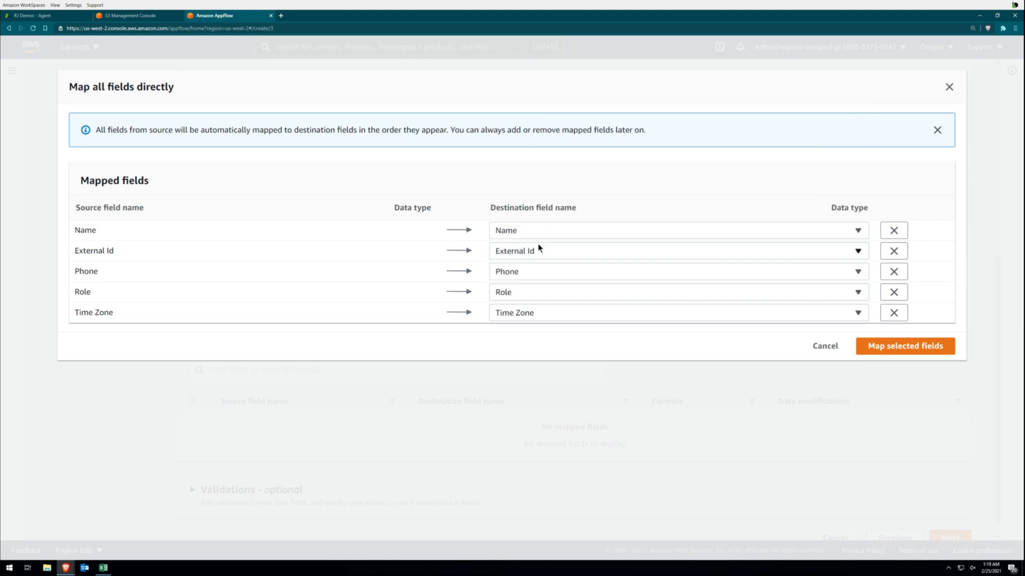
- Apply the five direct mappings and add a validation rule on the Email field
left_click(897, 346)
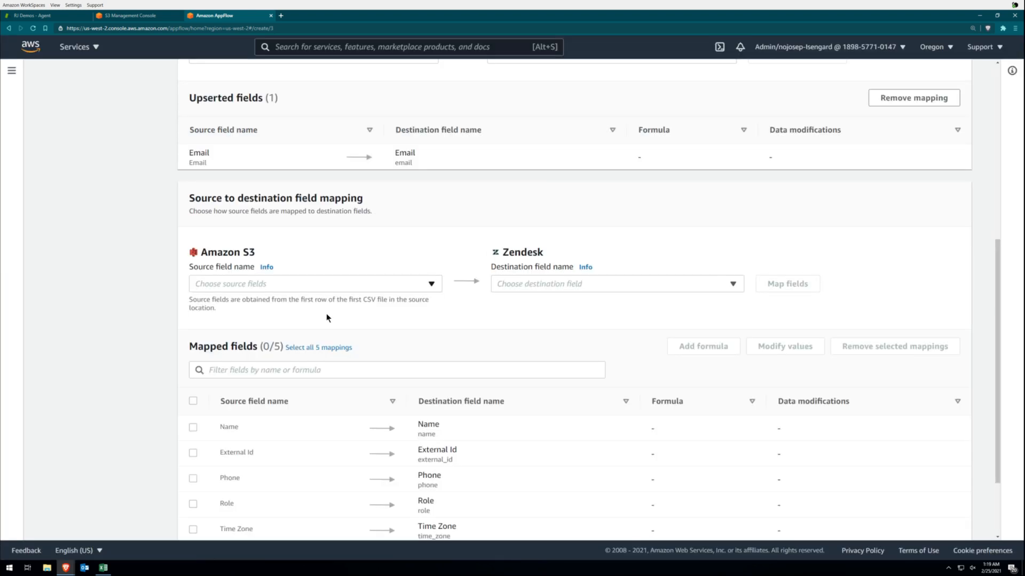
scroll(391, 279, "down", 2)
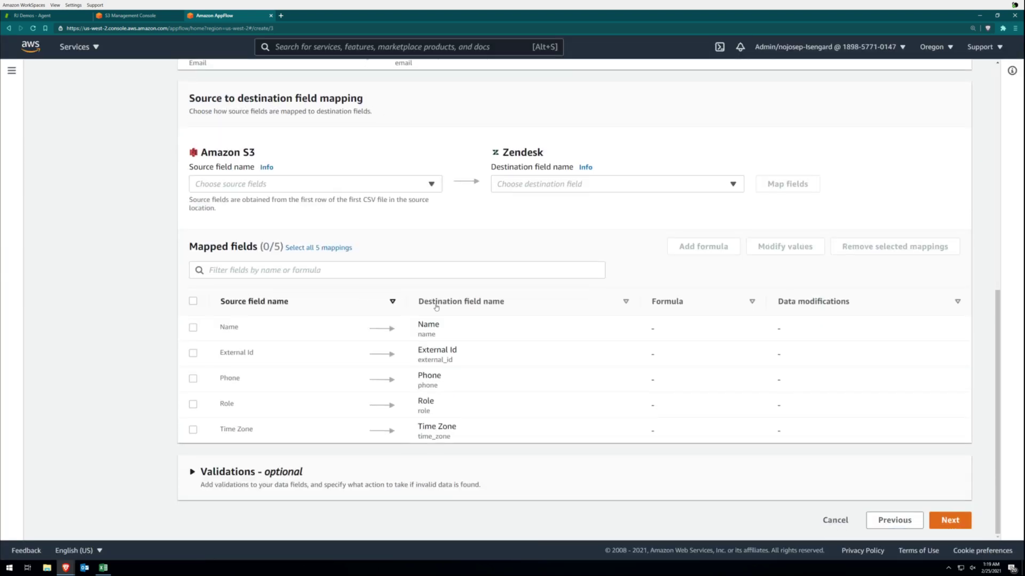
left_click(192, 471)
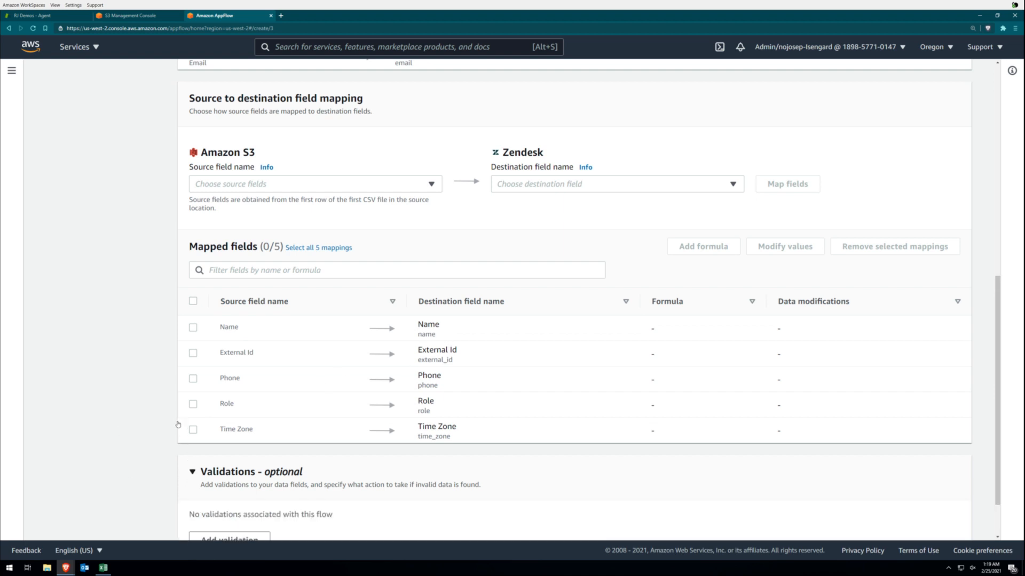
scroll(176, 416, "down", 2)
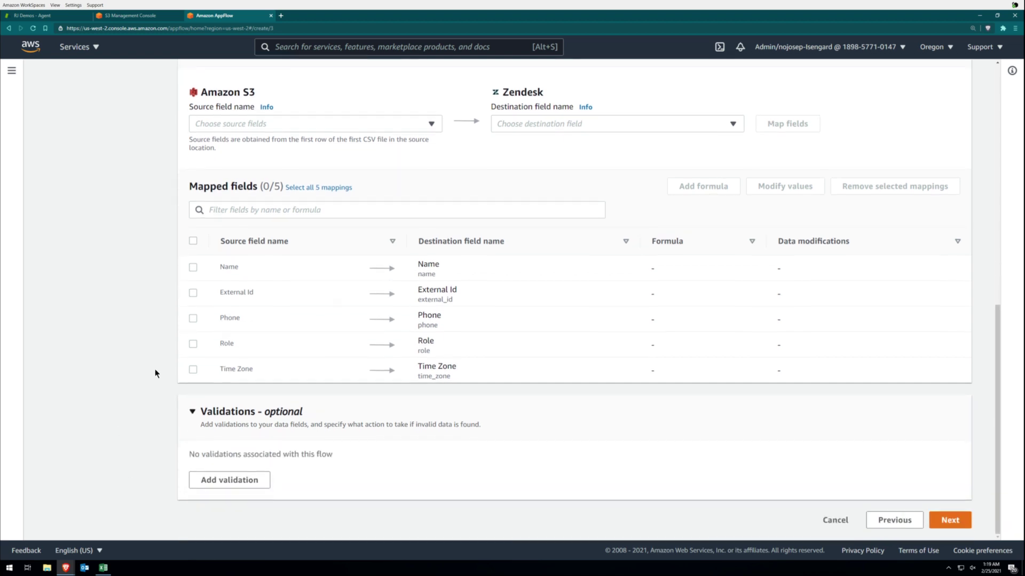
left_click(230, 479)
left_click(328, 472)
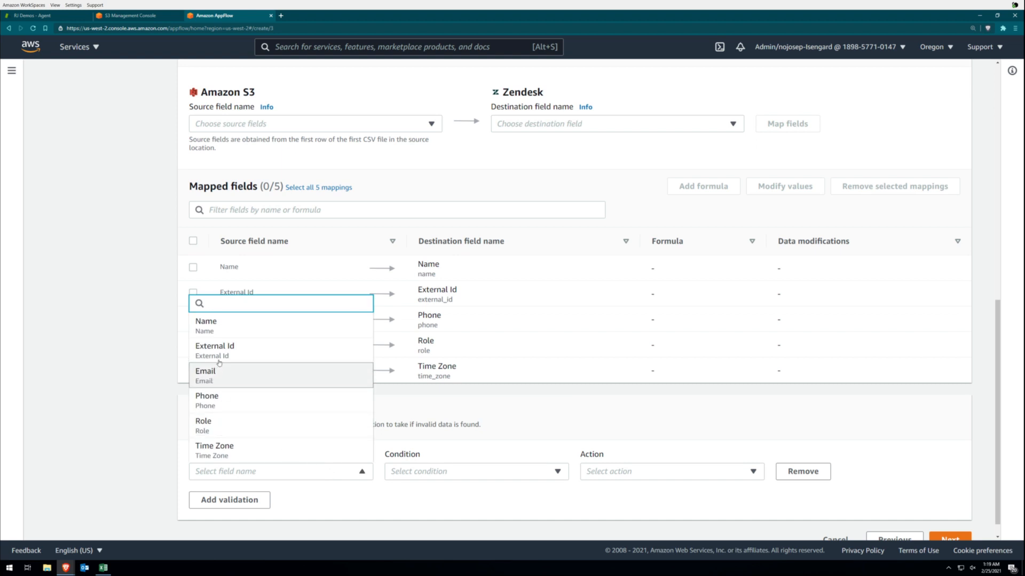
left_click(232, 373)
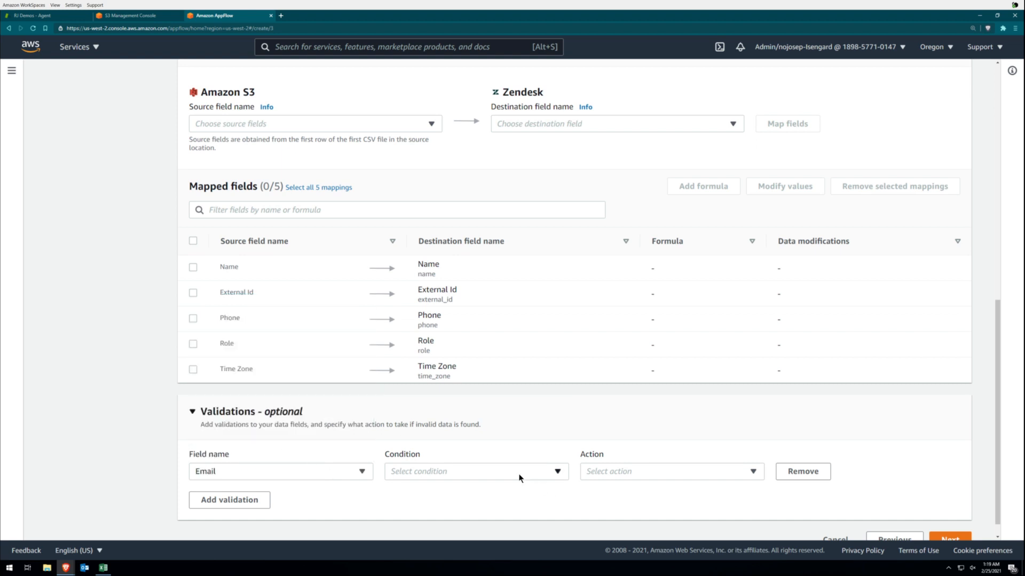
- Ignore records whose Email is missing or null, then continue to the filters step
left_click(518, 476)
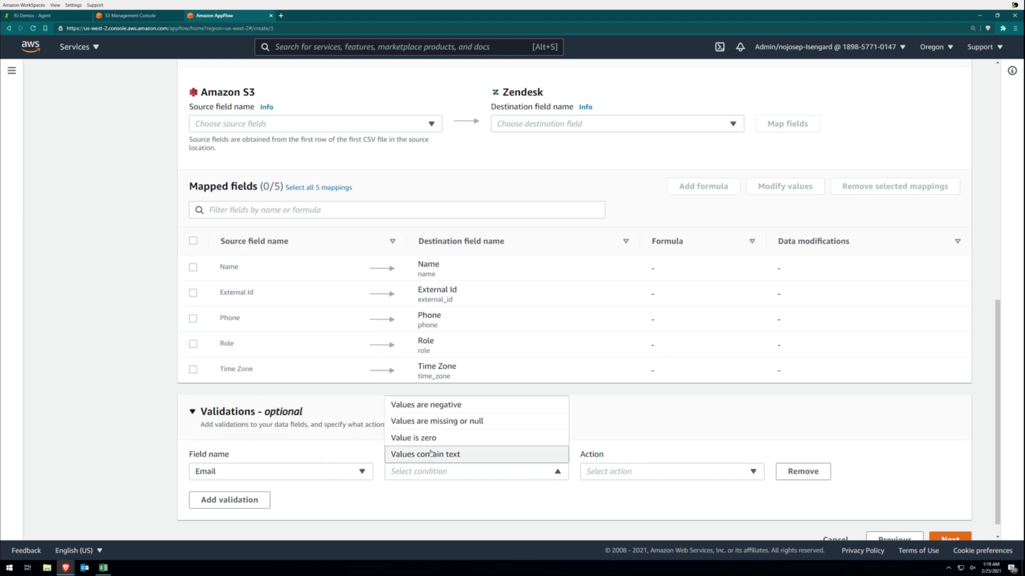
left_click(433, 421)
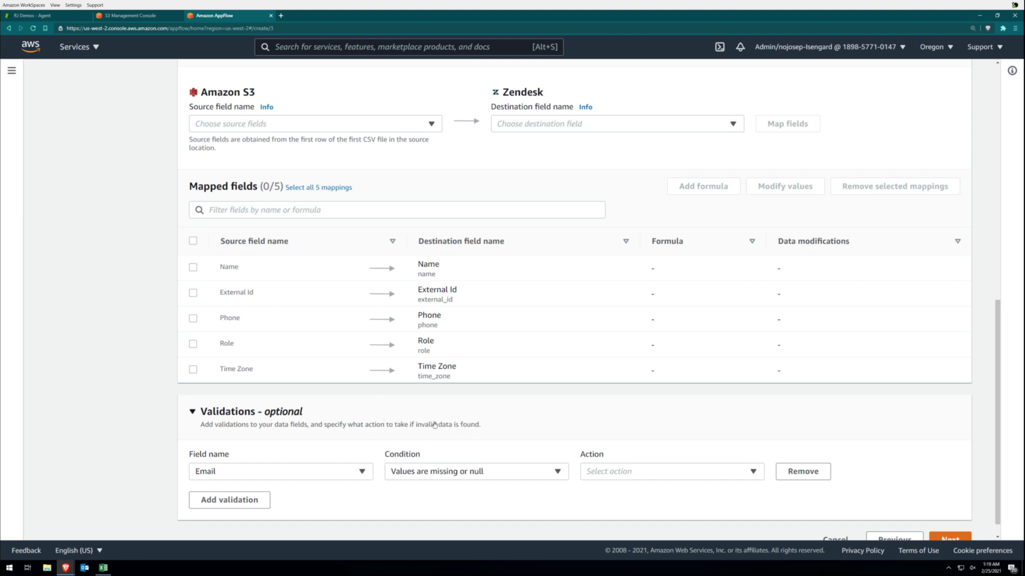
left_click(594, 471)
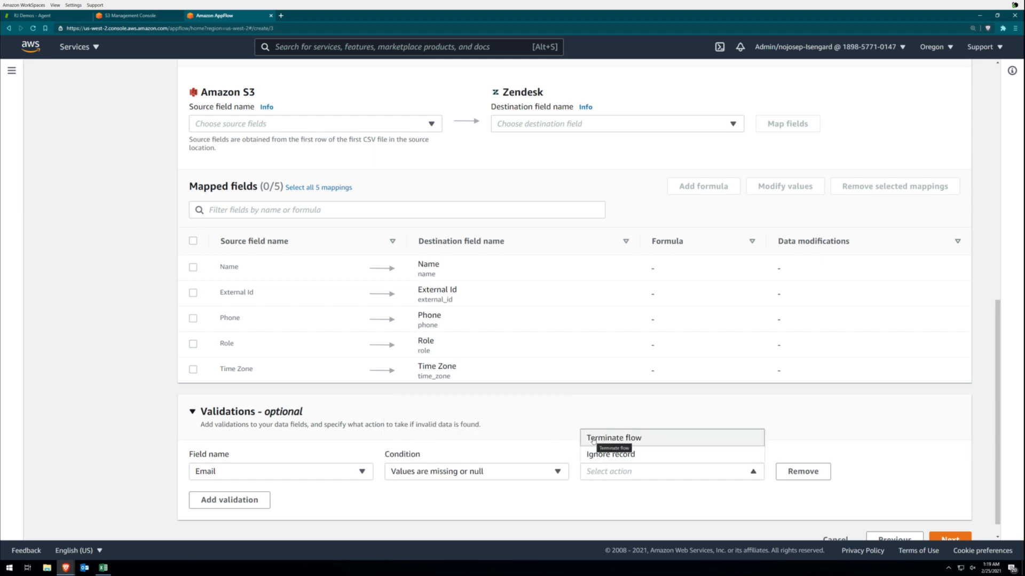
left_click(600, 455)
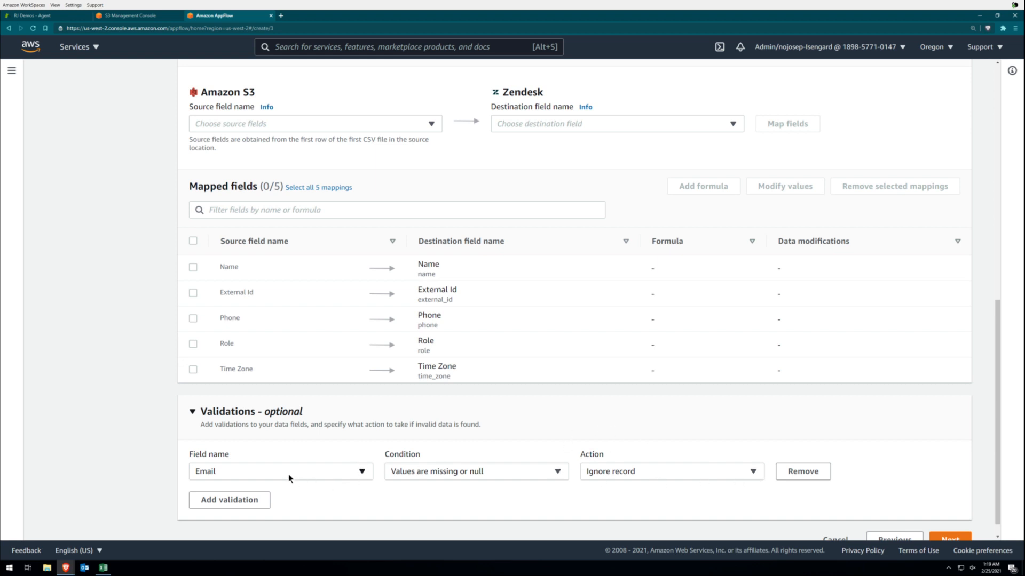
scroll(289, 477, "down", 1)
left_click(308, 450)
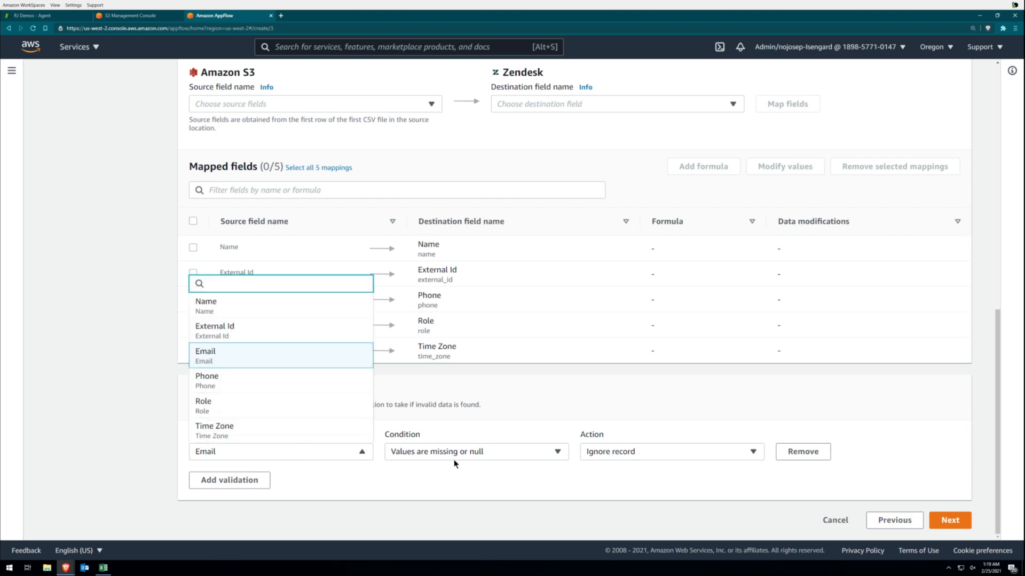
left_click(449, 478)
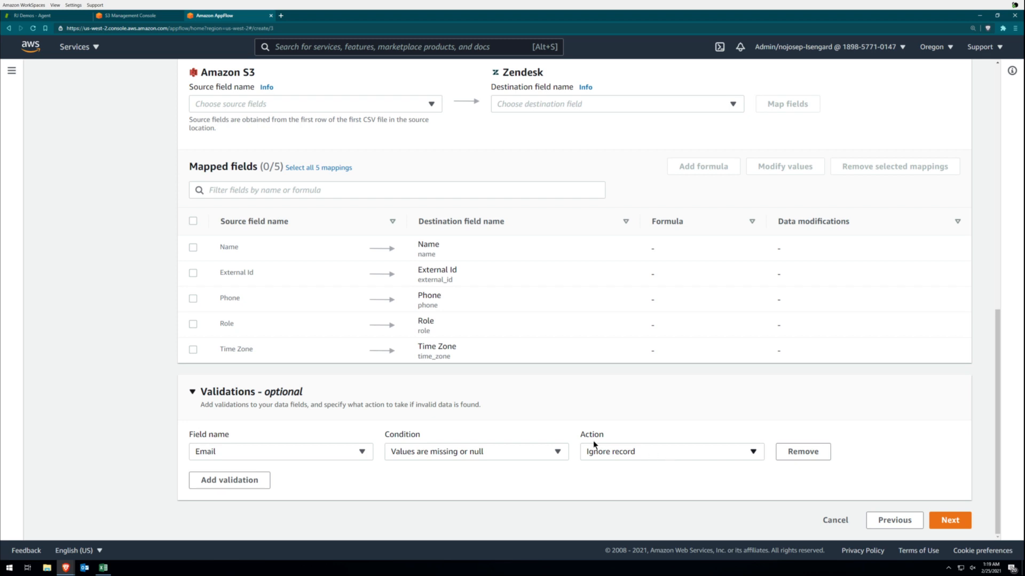
left_click(950, 521)
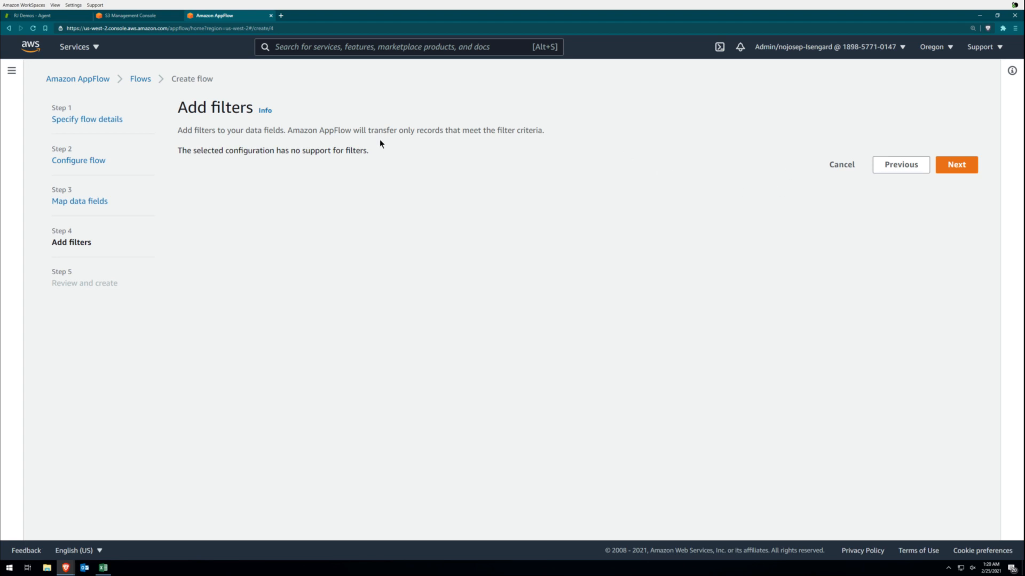
- Continue past Add filters to the review and create the zendesk-users-rjdemos flow
left_click(957, 165)
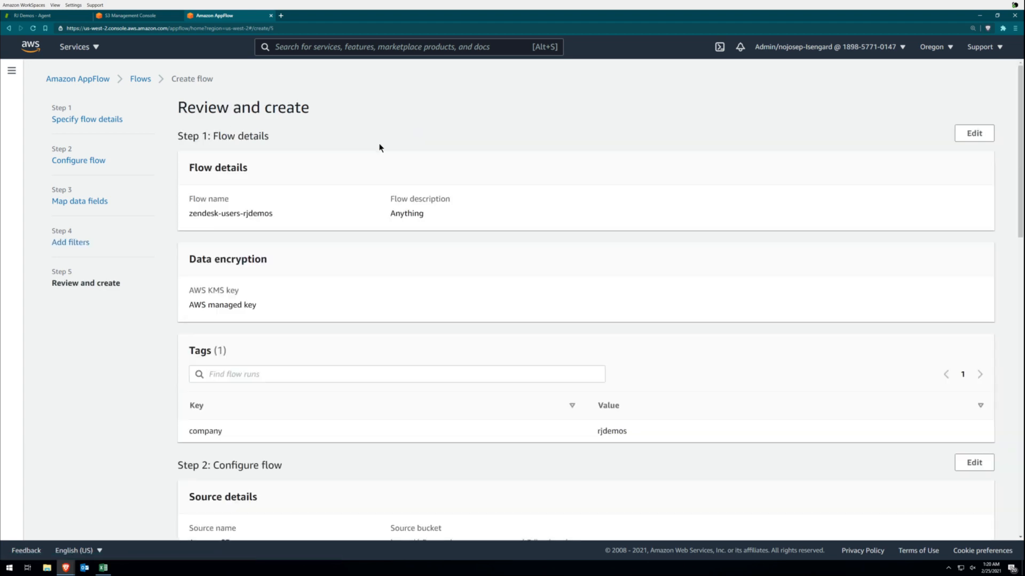
scroll(423, 160, "down", 4)
scroll(561, 201, "down", 4)
scroll(715, 232, "down", 4)
scroll(715, 232, "down", 4)
scroll(721, 235, "down", 3)
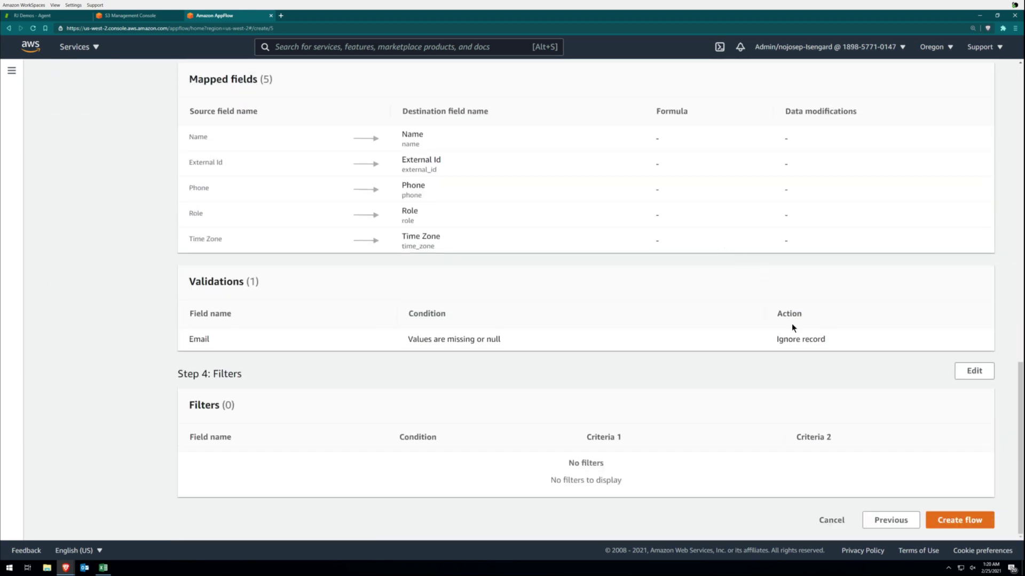
left_click(960, 520)
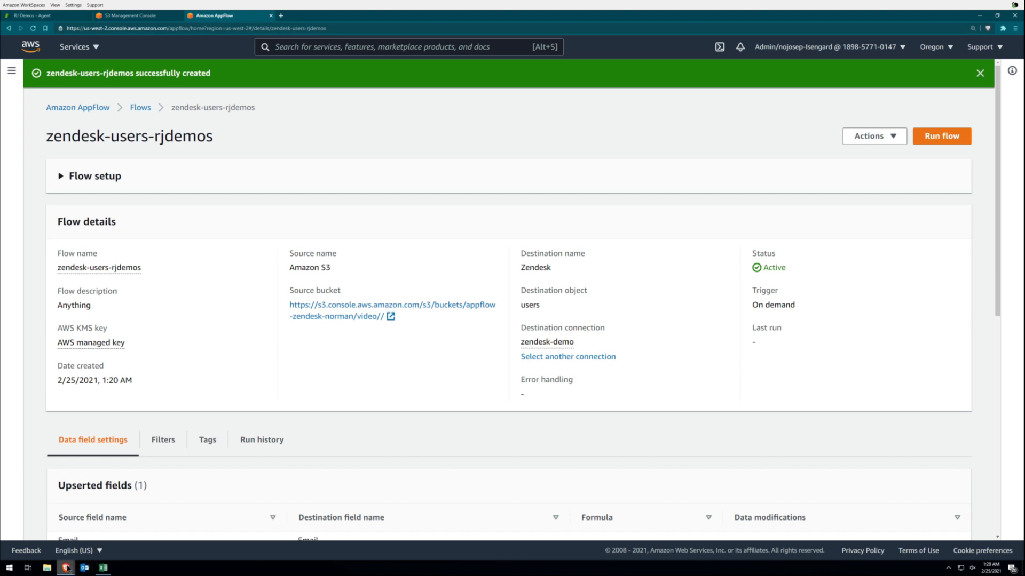
- Run the zendesk-users-rjdemos flow now from its details page
mouse_move(65, 568)
left_click(942, 135)
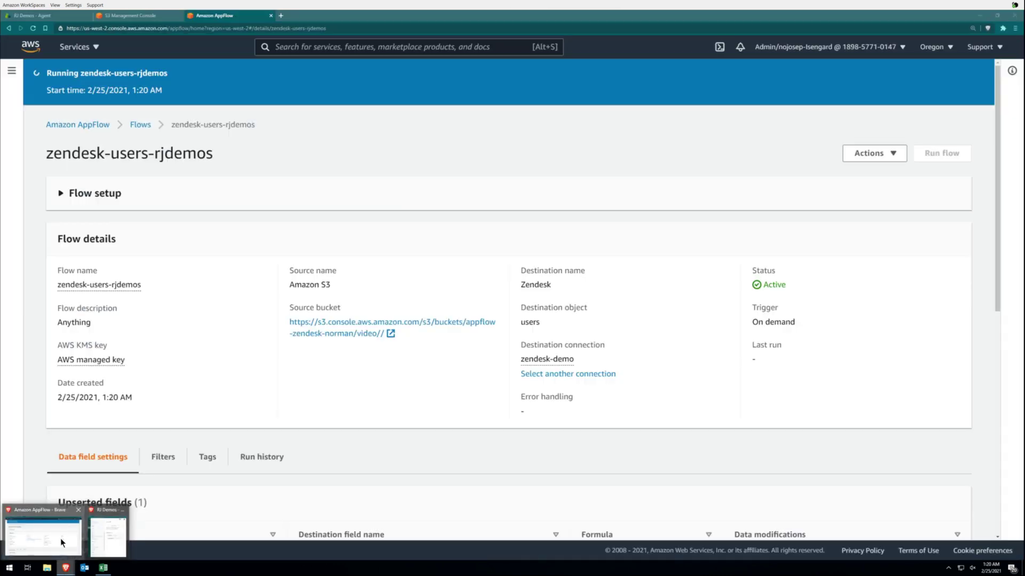
left_click(60, 538)
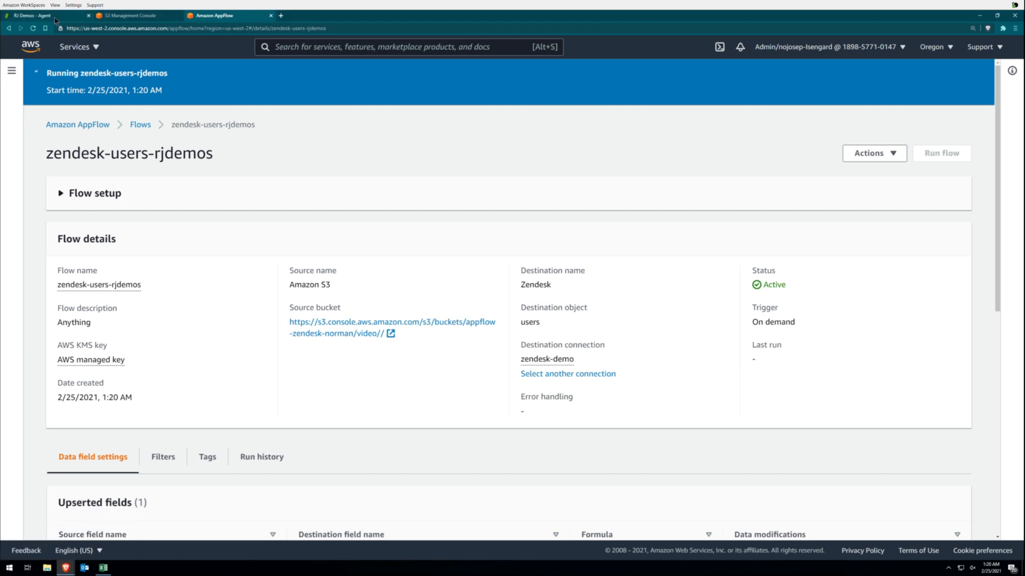
left_click(32, 15)
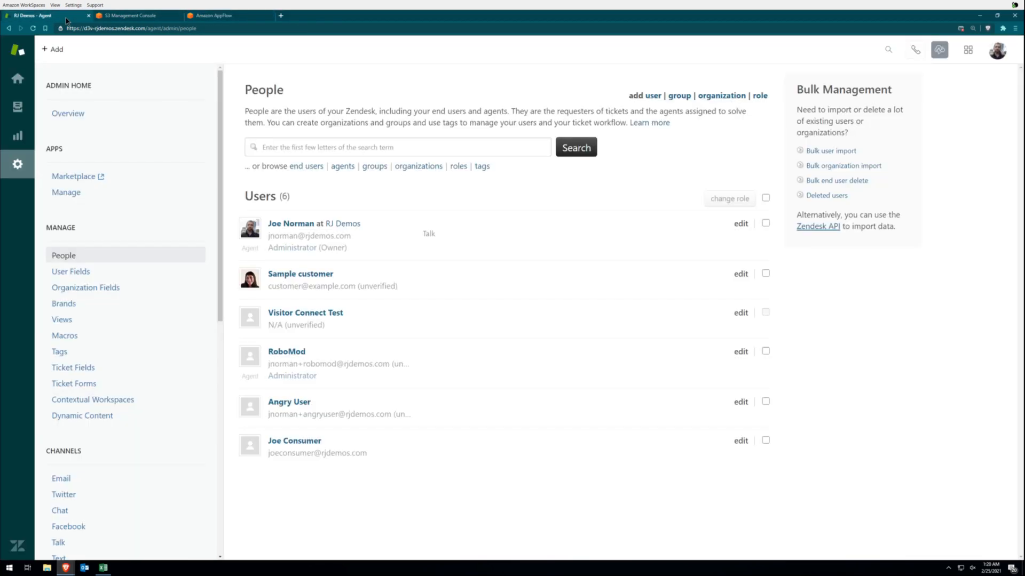
left_click(32, 29)
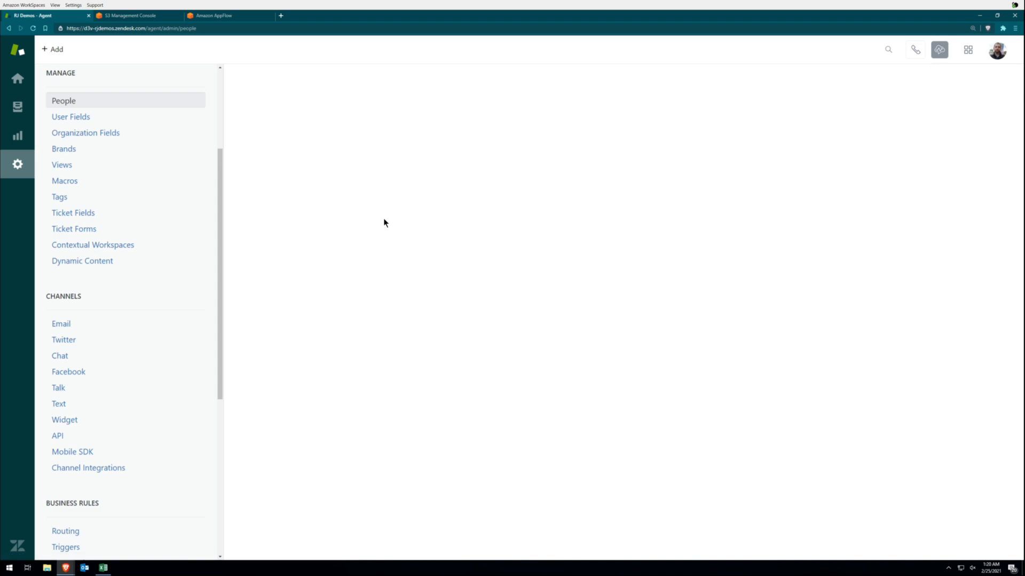
scroll(340, 356, "down", 1)
scroll(308, 319, "down", 5)
scroll(308, 318, "down", 4)
left_click(290, 324)
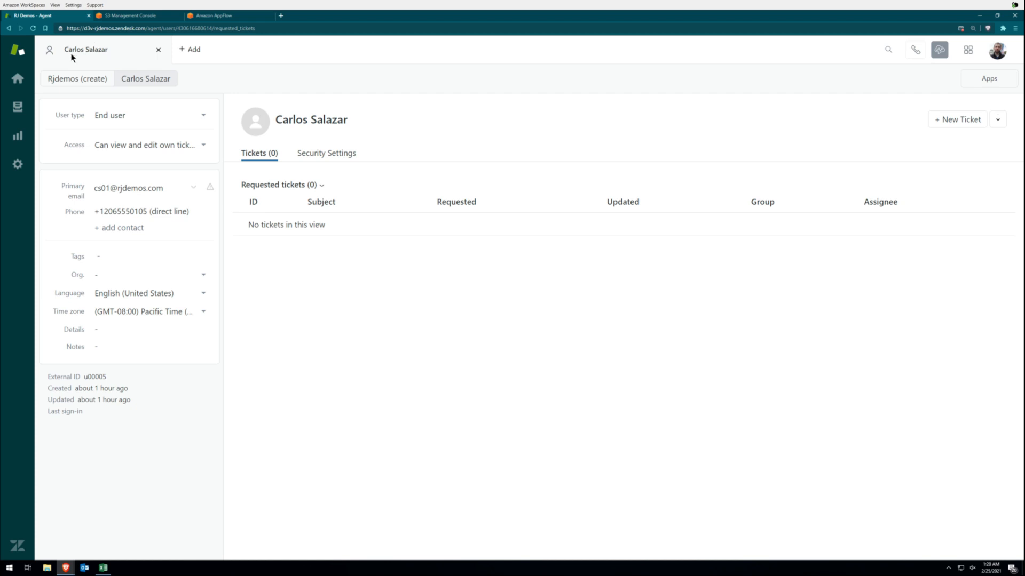
left_click(157, 49)
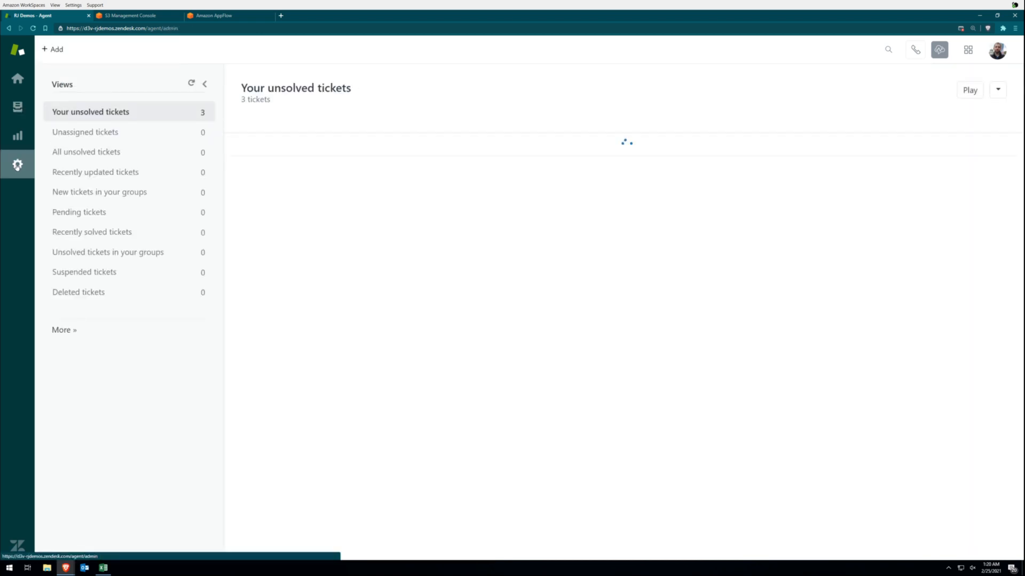
left_click(18, 164)
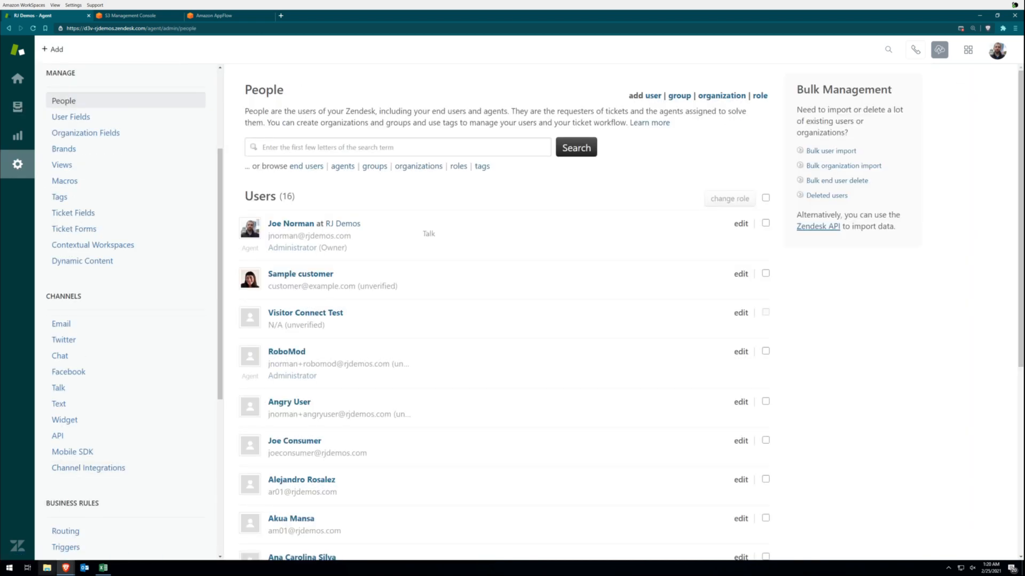